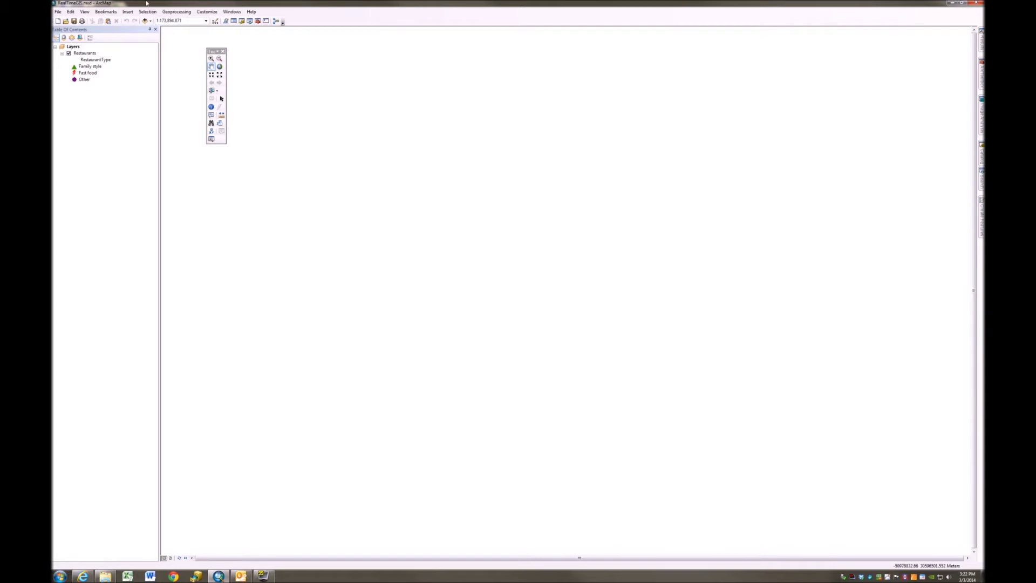
# Sign in to ArcGIS Online with the account username and password, with automatic sign-in enabled
pyautogui.click(59, 13)
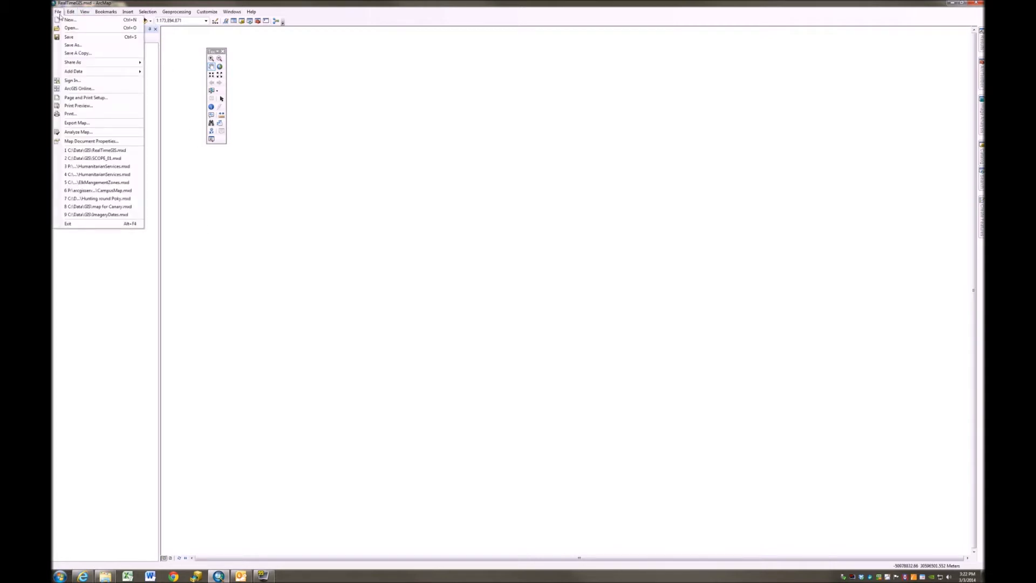
pyautogui.click(72, 80)
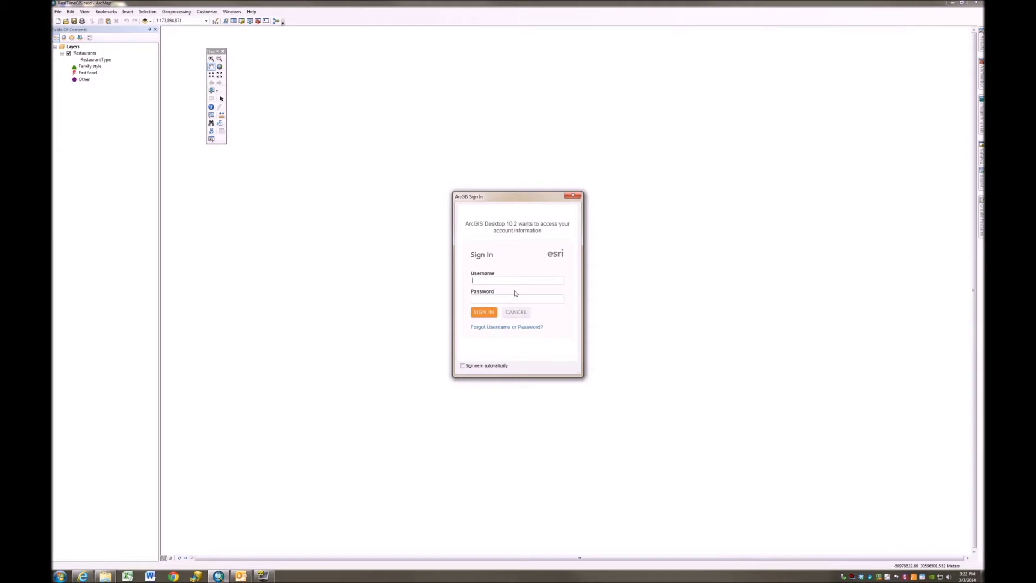
pyautogui.hotkey('ctrl', 'v')
pyautogui.click(462, 366)
pyautogui.click(484, 314)
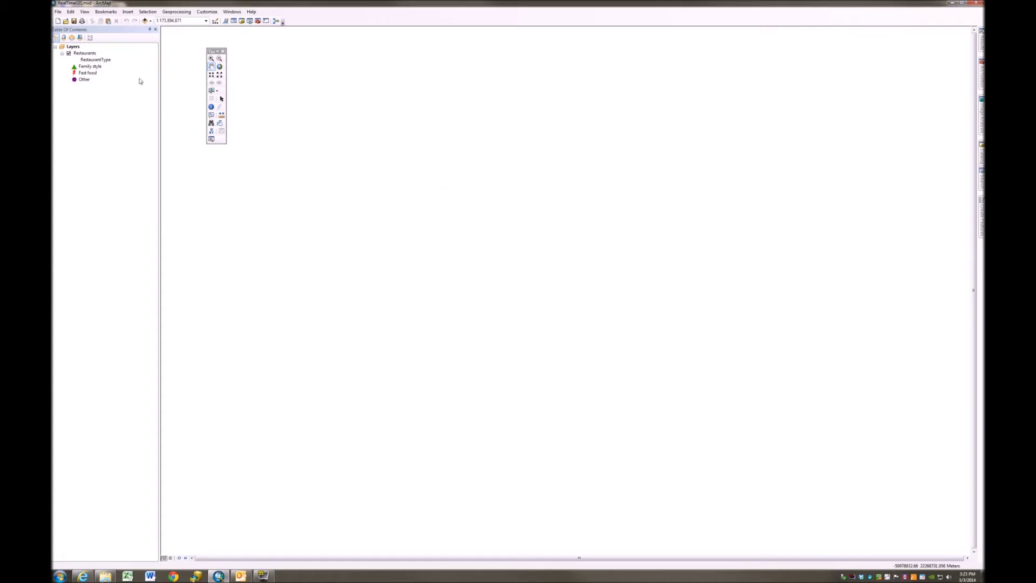
# Begin publishing the map as a new service on the My Hosted Services connection
pyautogui.click(58, 12)
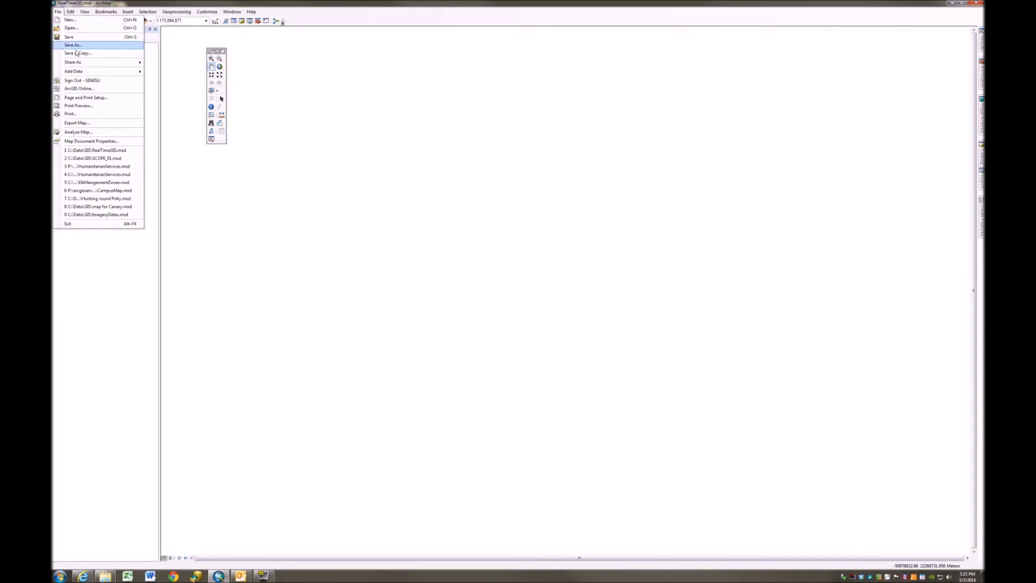
pyautogui.moveTo(81, 64)
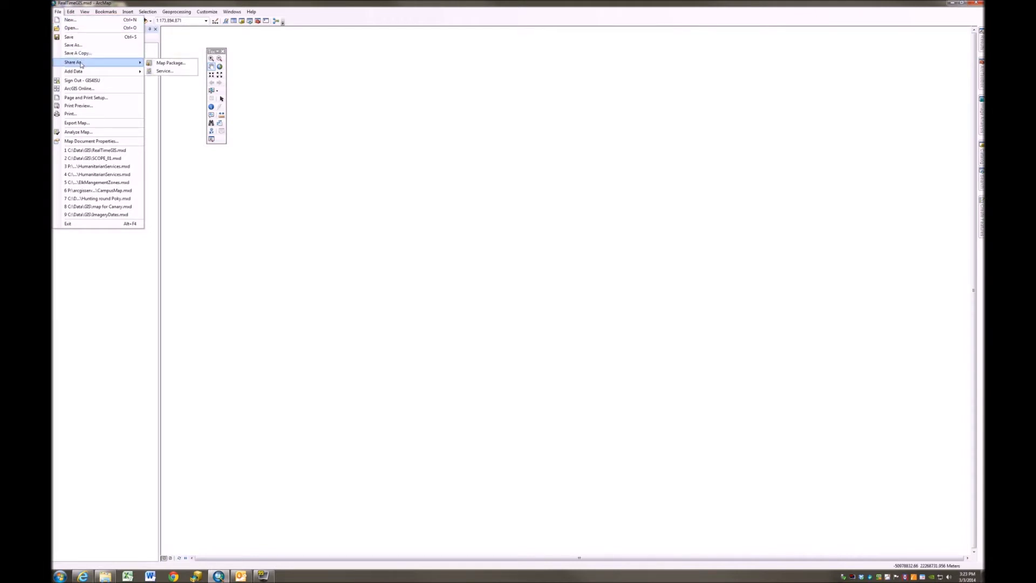
pyautogui.click(165, 71)
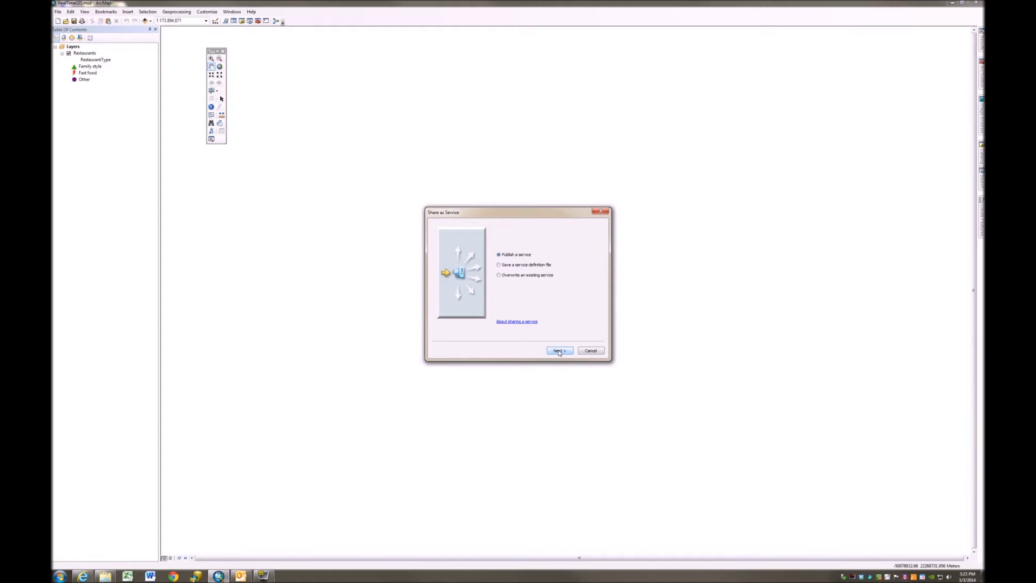
pyautogui.click(559, 351)
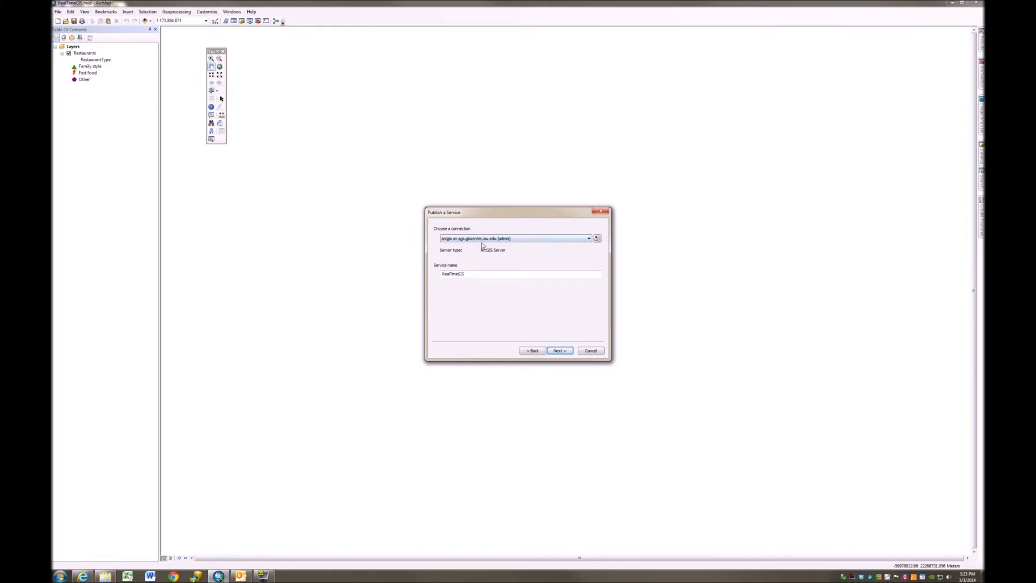
pyautogui.click(589, 239)
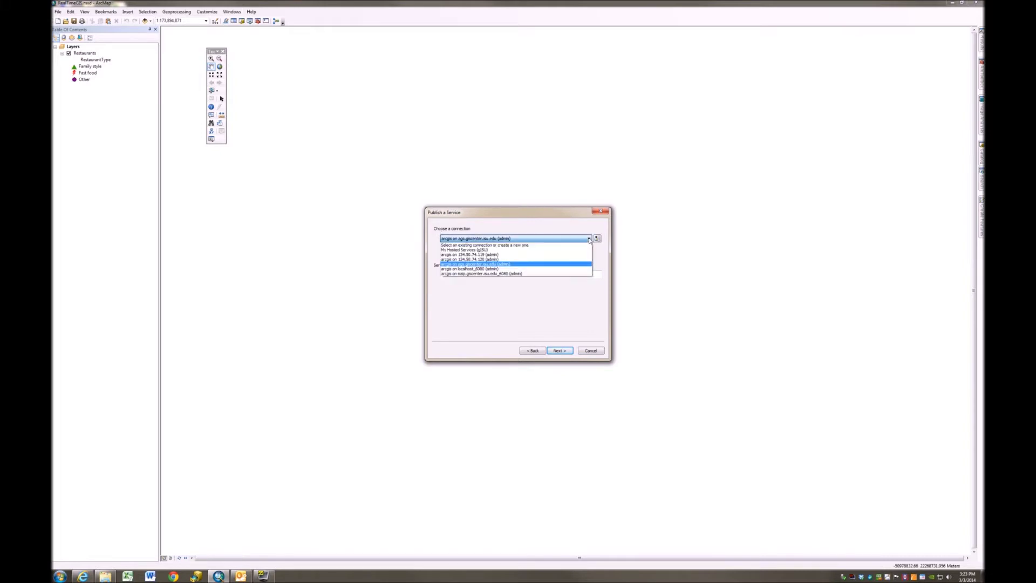
pyautogui.click(467, 251)
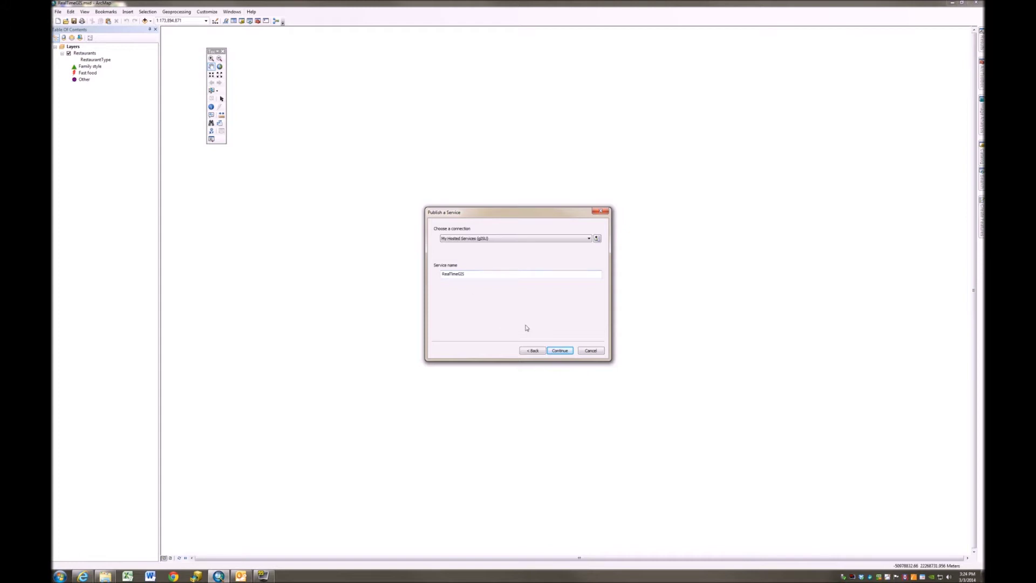
# Replace Tiled Mapping with Feature Access in the RealTimeGIS capabilities and open the Feature Access settings
pyautogui.click(559, 351)
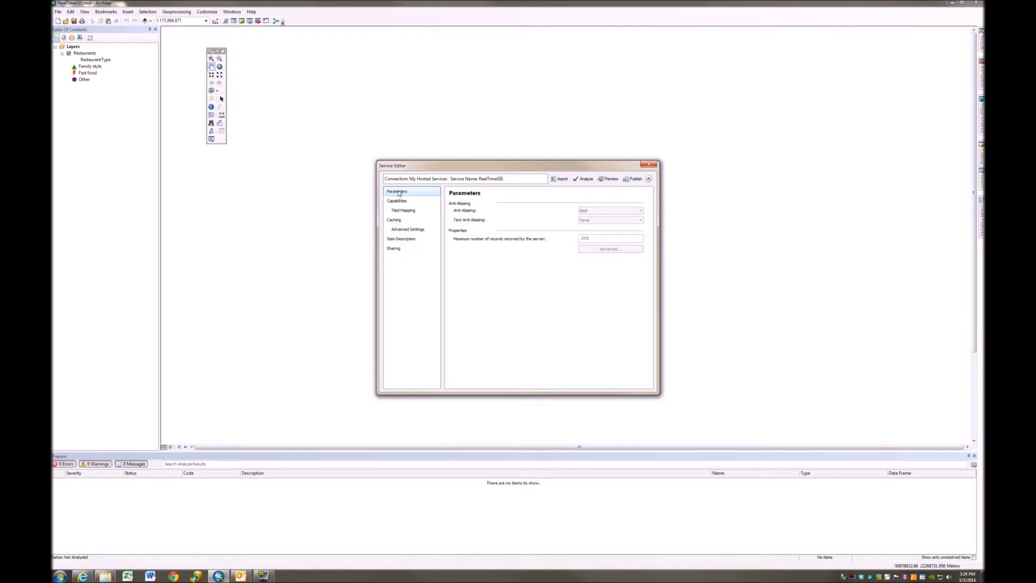
pyautogui.click(401, 202)
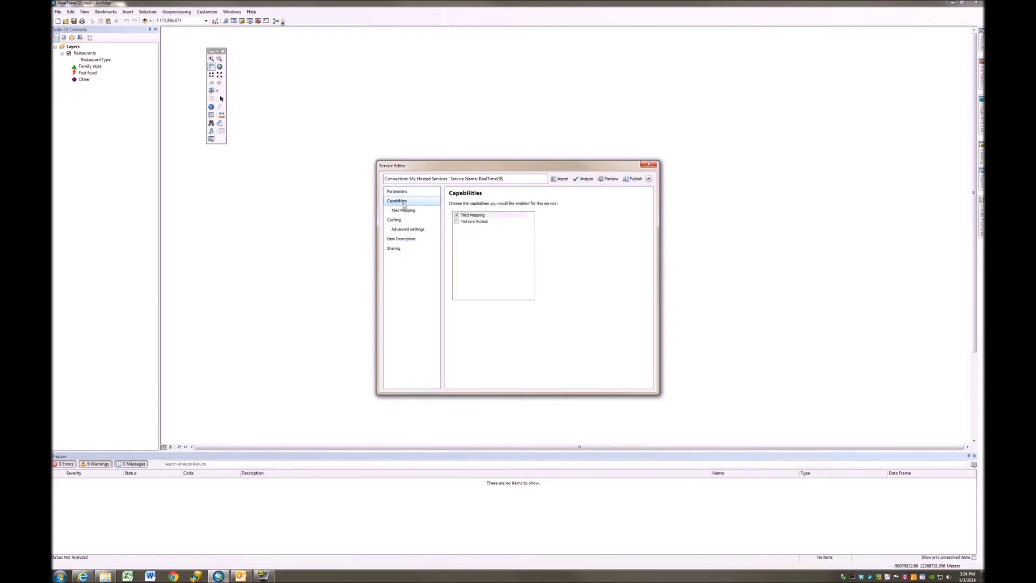
pyautogui.click(456, 214)
pyautogui.click(457, 221)
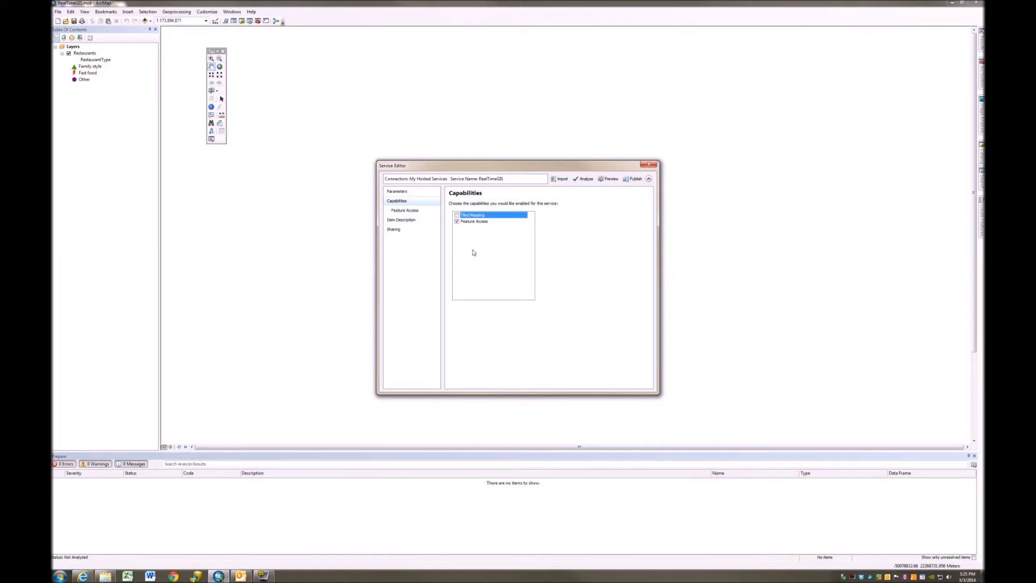
pyautogui.click(404, 211)
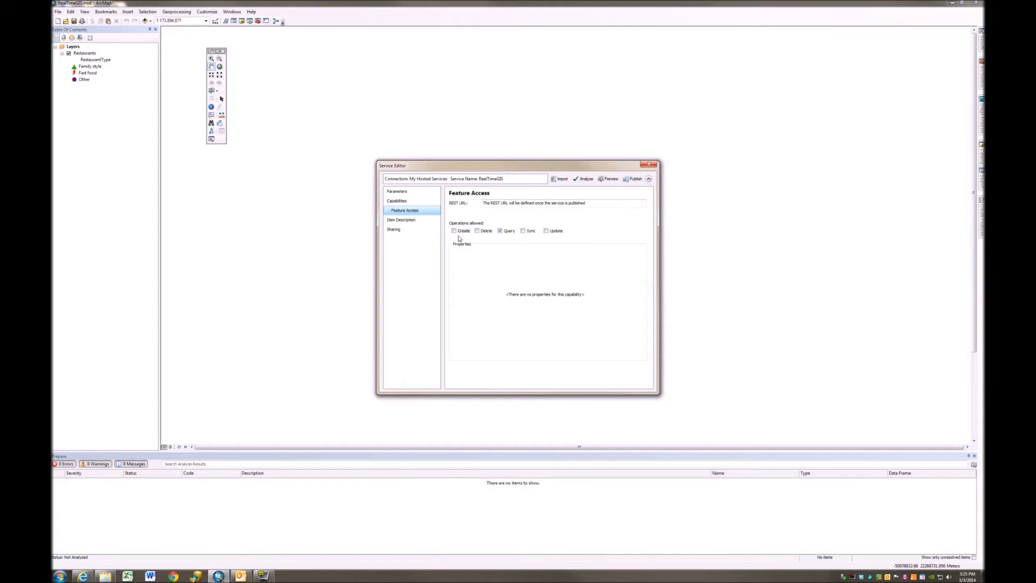
# Allow Create and Update operations so the service permits Create, Delete, Query and Update
pyautogui.click(461, 231)
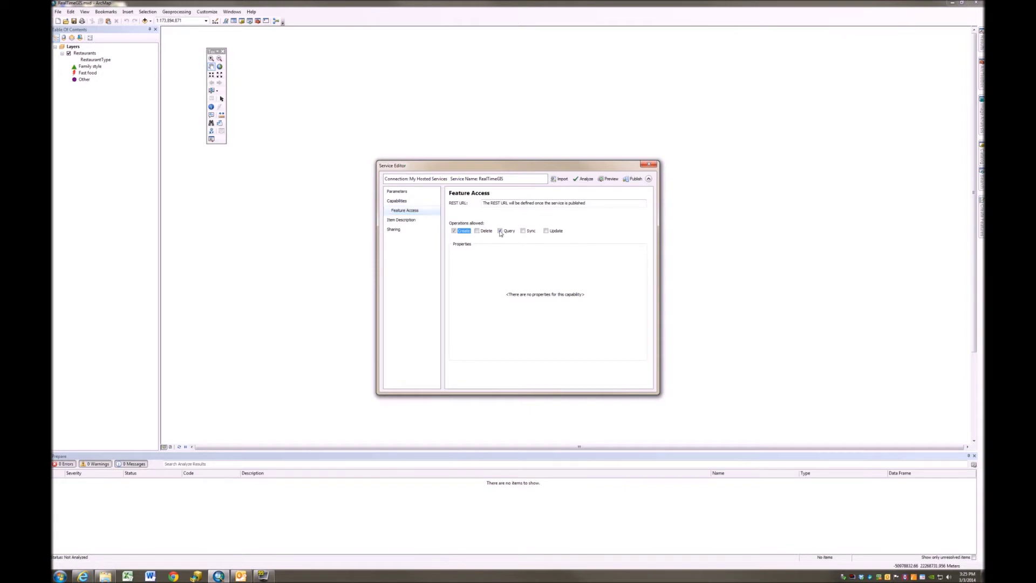
pyautogui.click(546, 231)
# Check the item description tags, enter 'none' for access and use constraints, and analyze
pyautogui.click(401, 221)
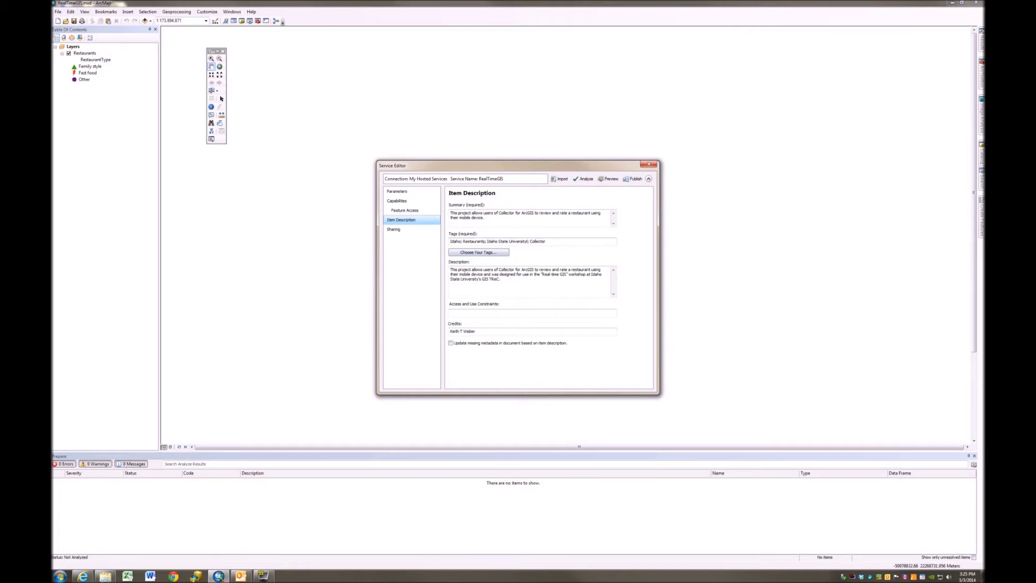
pyautogui.click(528, 241)
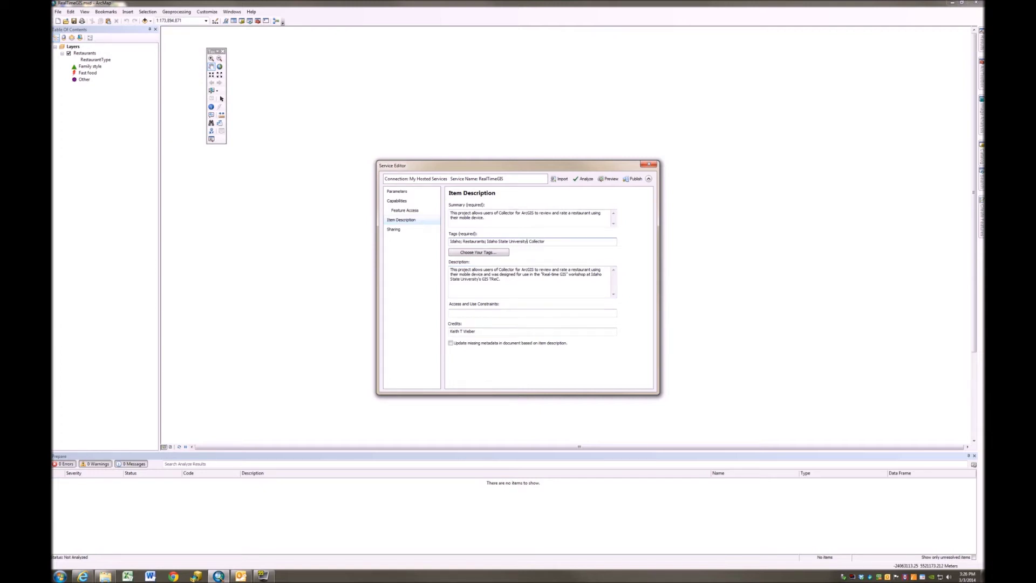
pyautogui.click(450, 312)
pyautogui.click(584, 180)
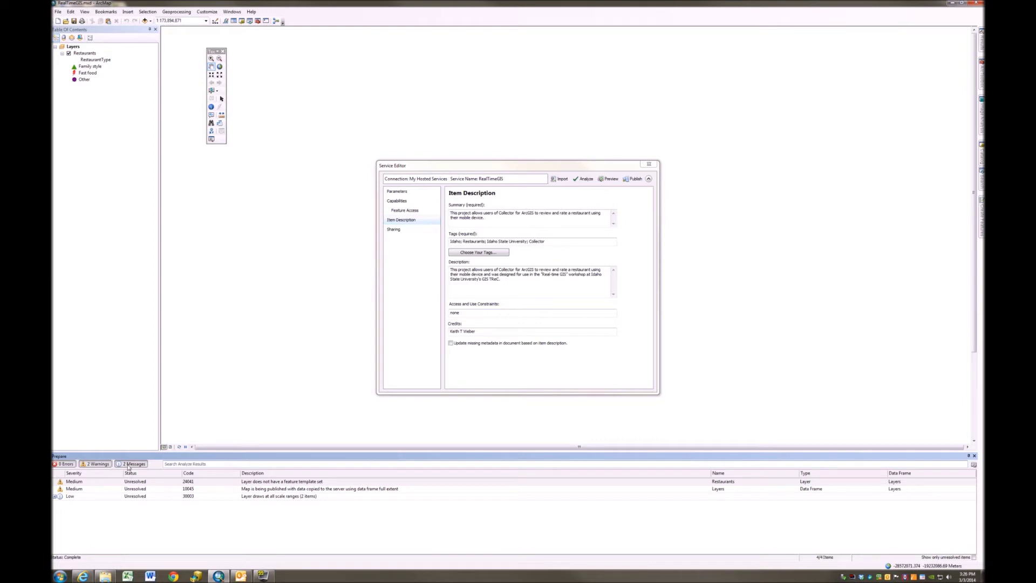
# Expand the low-severity 'Layer draws at all scale ranges' messages and select the Restaurants layer
pyautogui.doubleClick(81, 496)
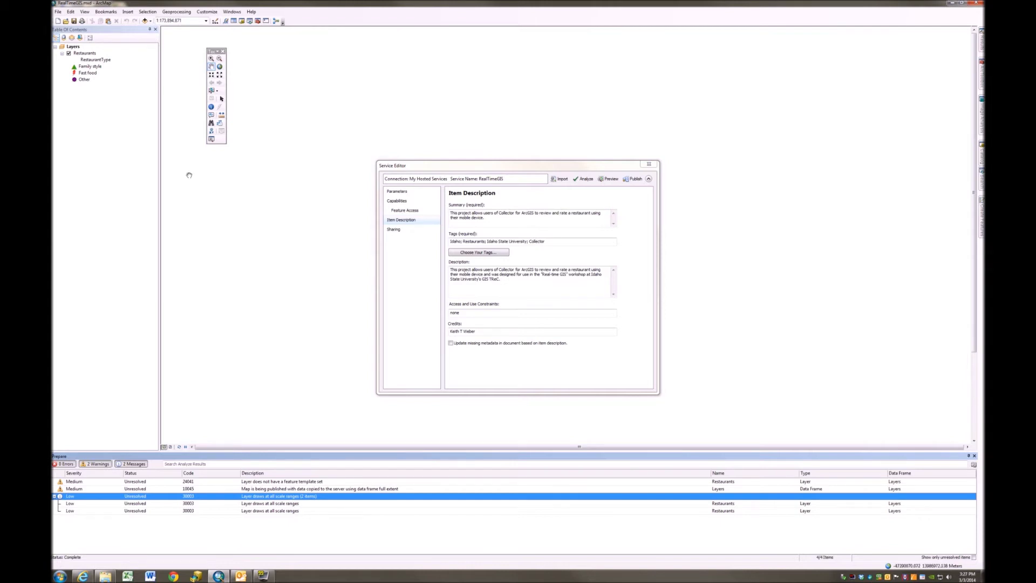
pyautogui.click(81, 54)
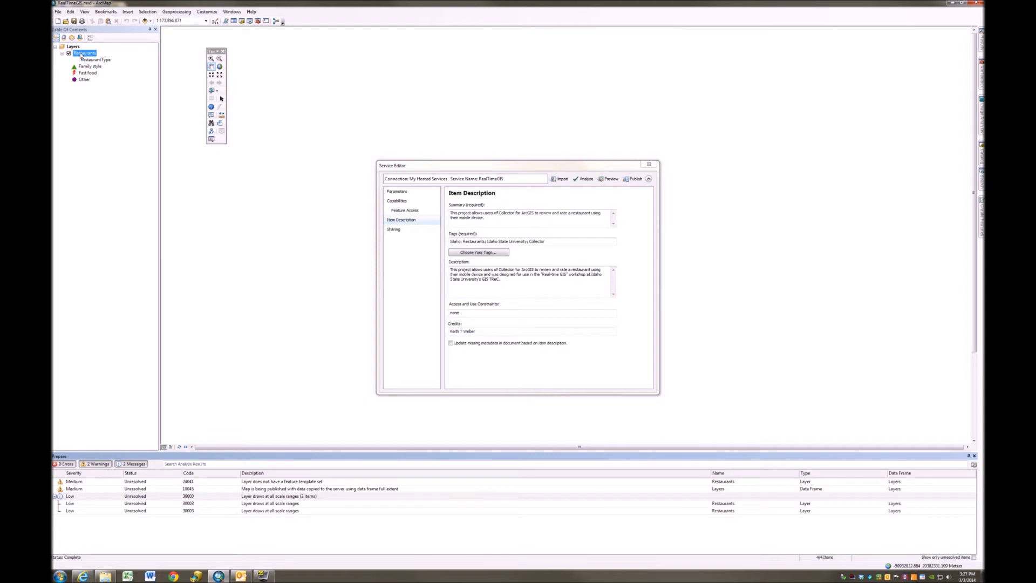
# Set the Restaurants layer to stop drawing when zoomed out beyond 1:10,000,000
pyautogui.rightClick(81, 54)
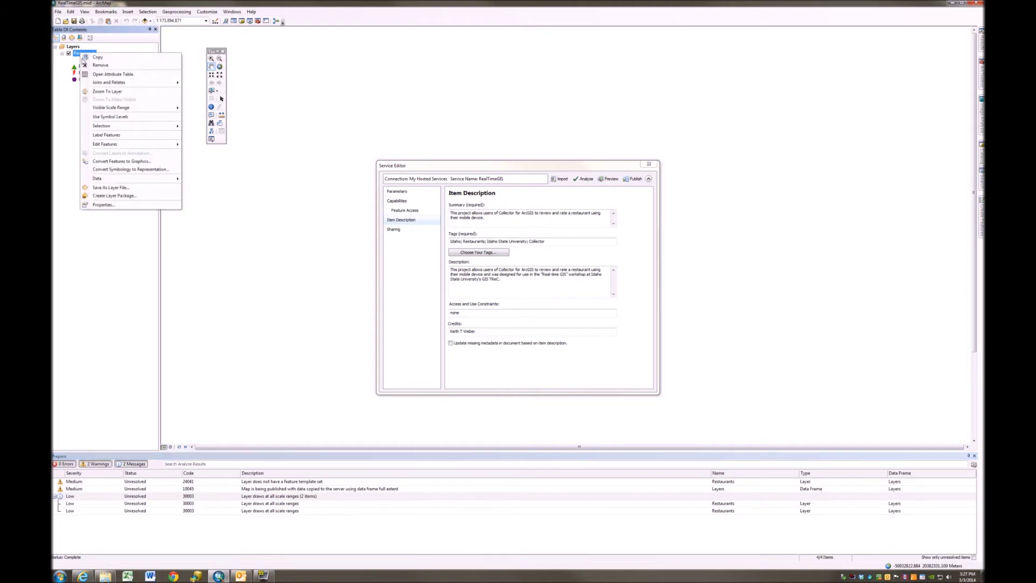
pyautogui.click(104, 205)
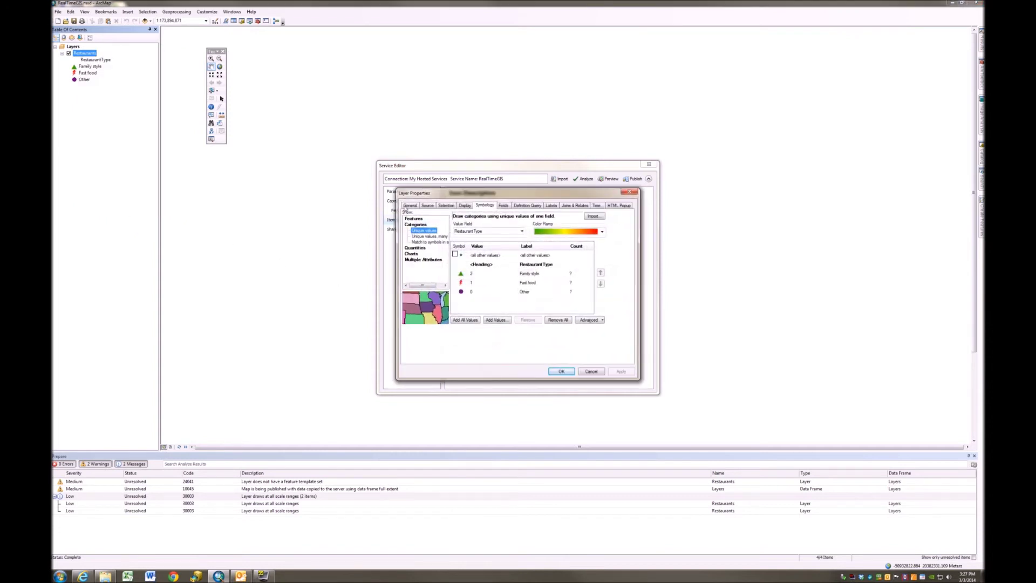
pyautogui.click(409, 206)
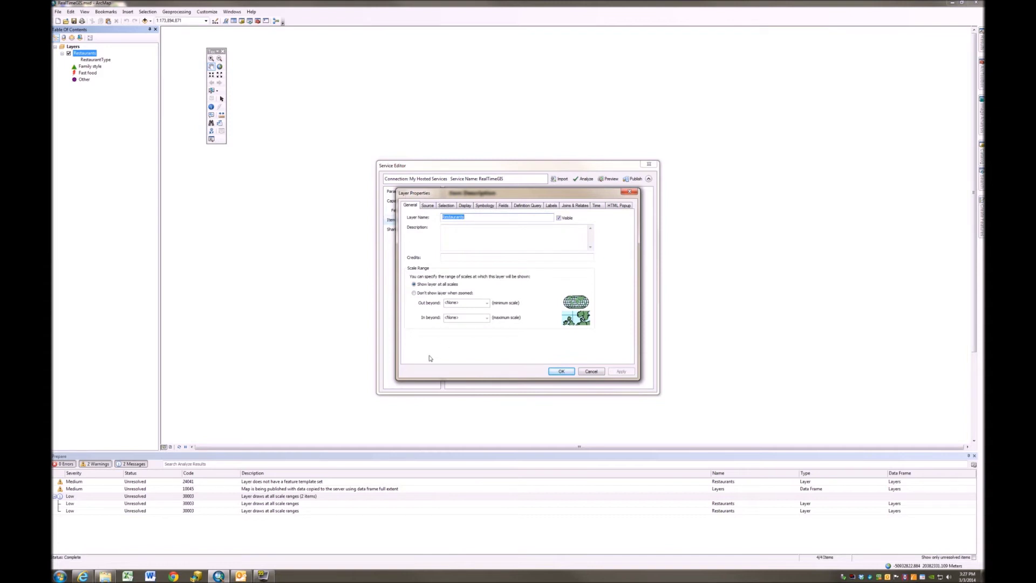
pyautogui.click(414, 293)
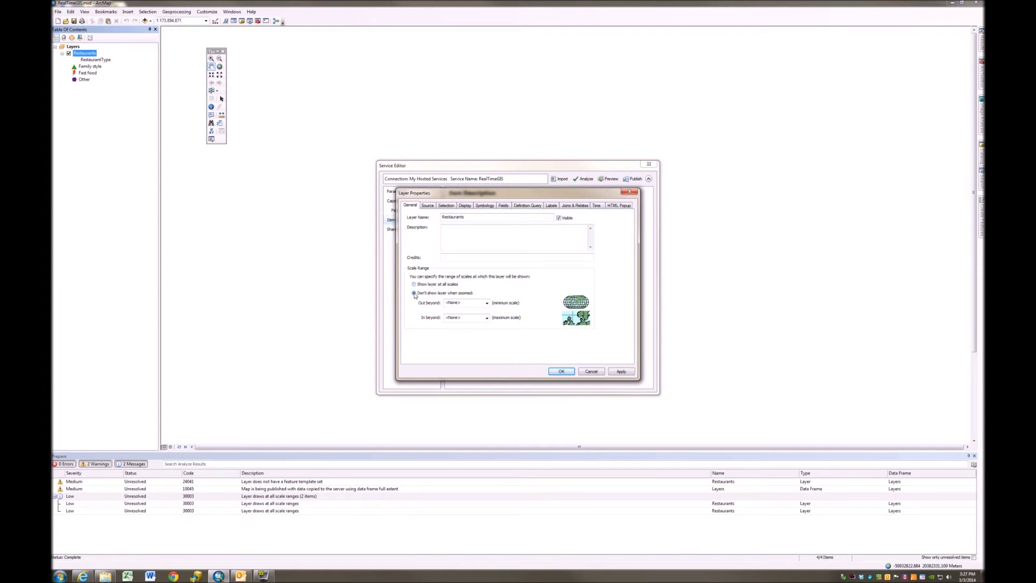
pyautogui.click(486, 304)
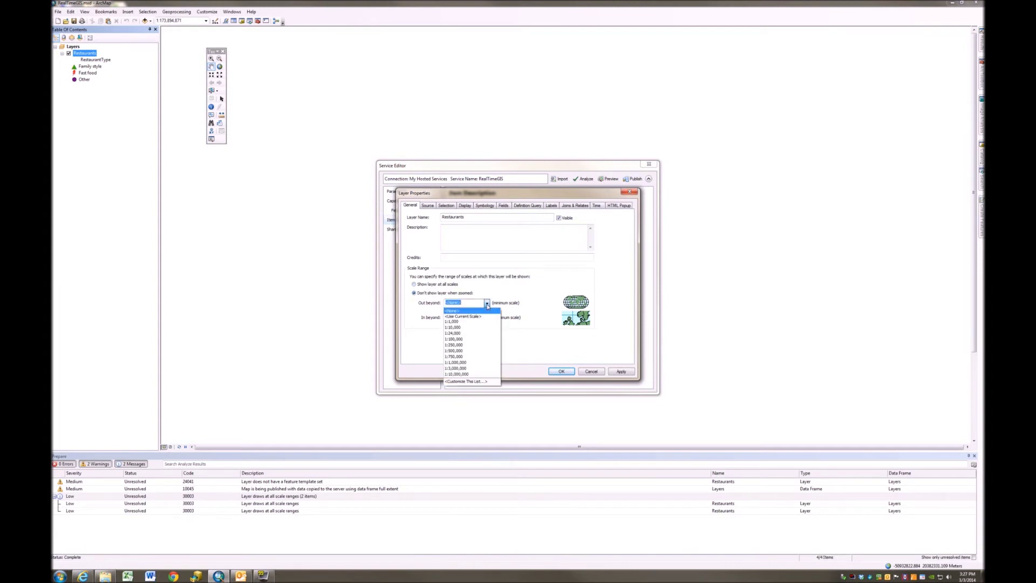
pyautogui.click(456, 374)
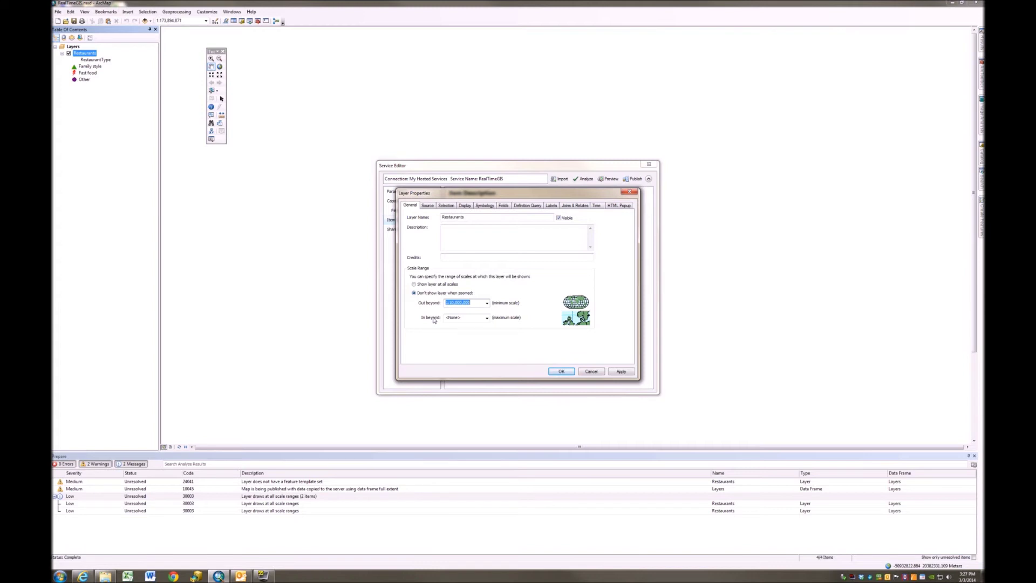
pyautogui.click(621, 372)
pyautogui.click(562, 371)
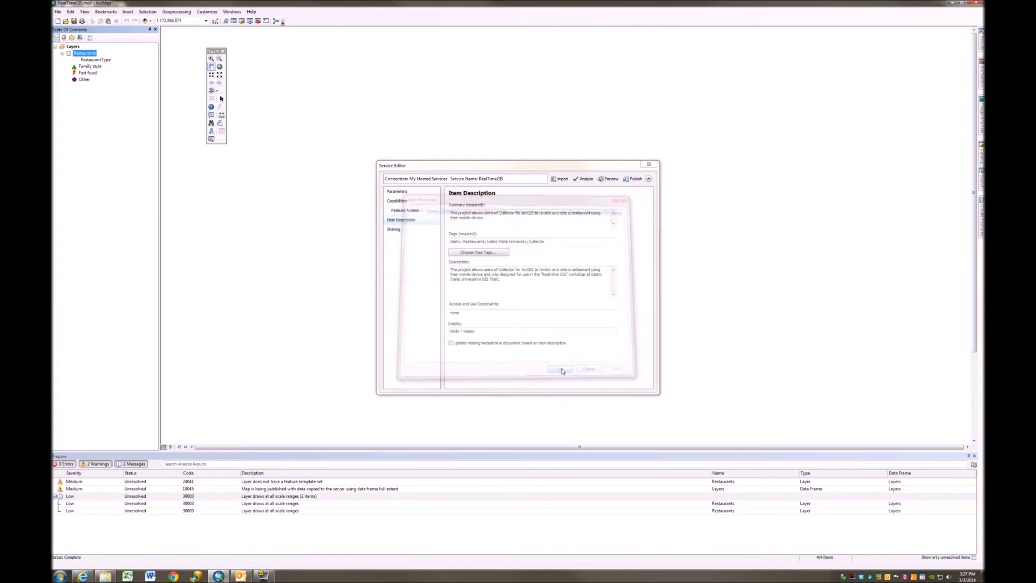
# Re-analyze the service, leaving 0 errors, 2 medium warnings and 0 messages
pyautogui.click(586, 180)
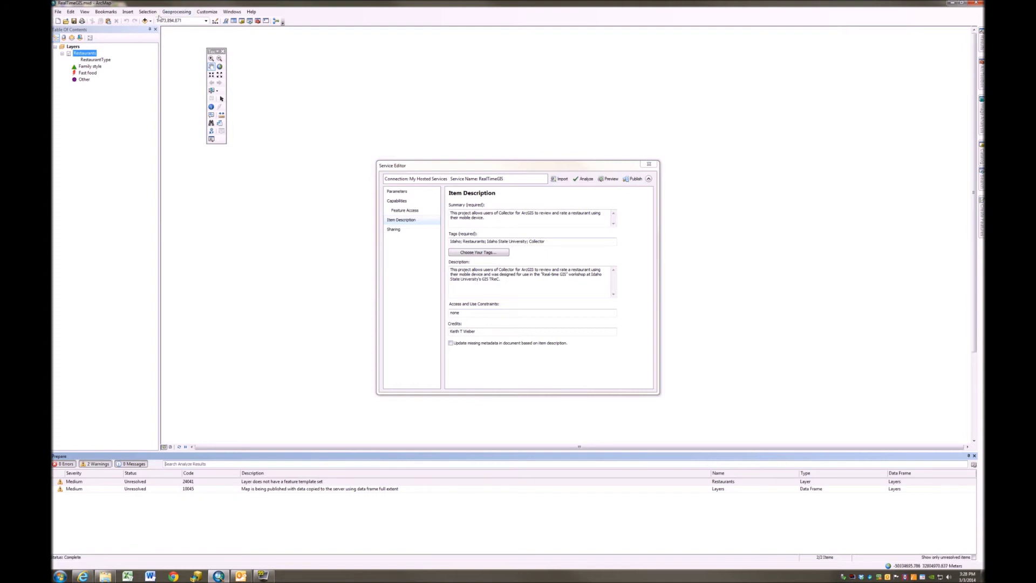
# Add the Topographic (World_Topo_Map) basemap to the map
pyautogui.click(151, 21)
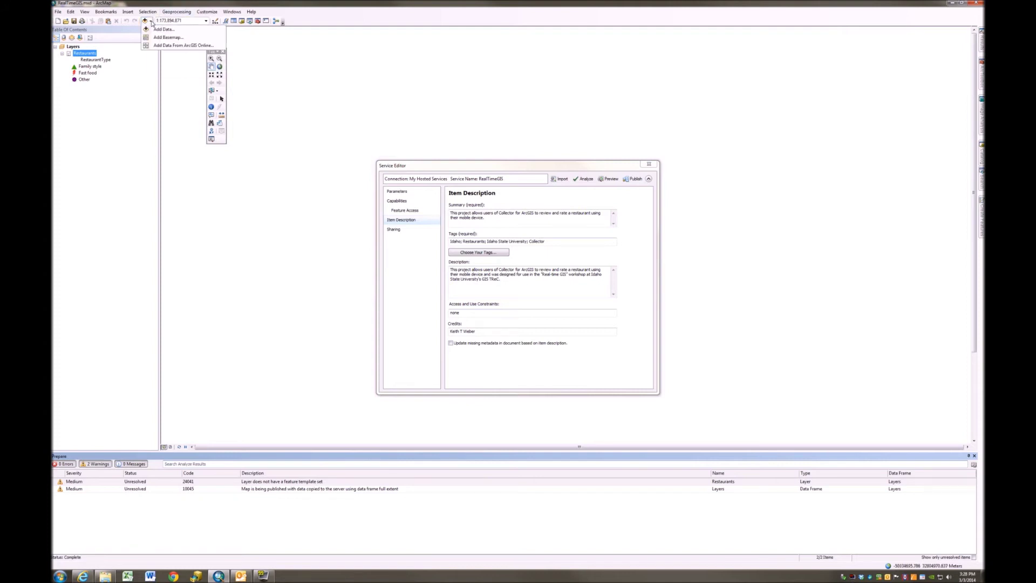
pyautogui.click(168, 37)
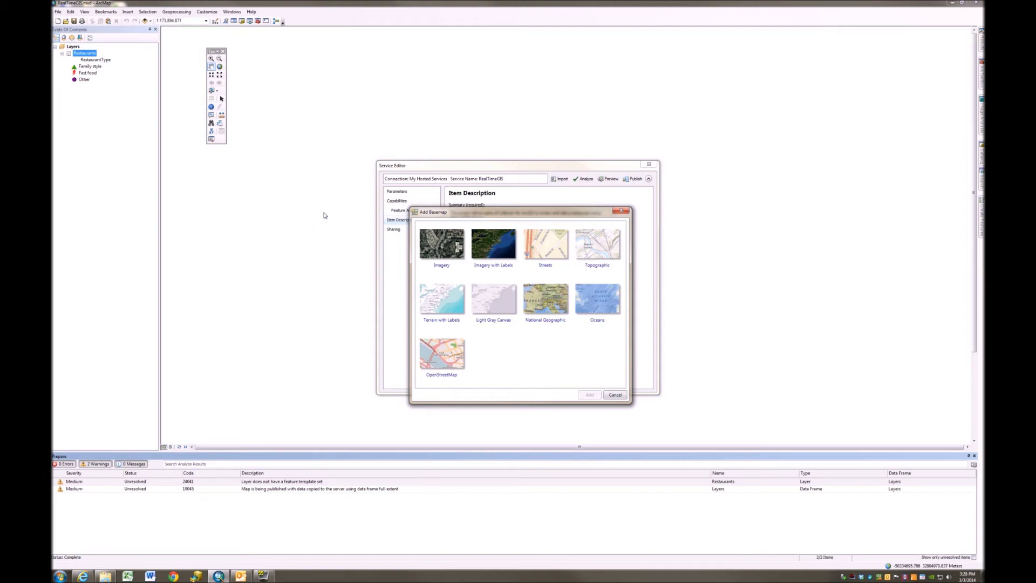
pyautogui.click(596, 251)
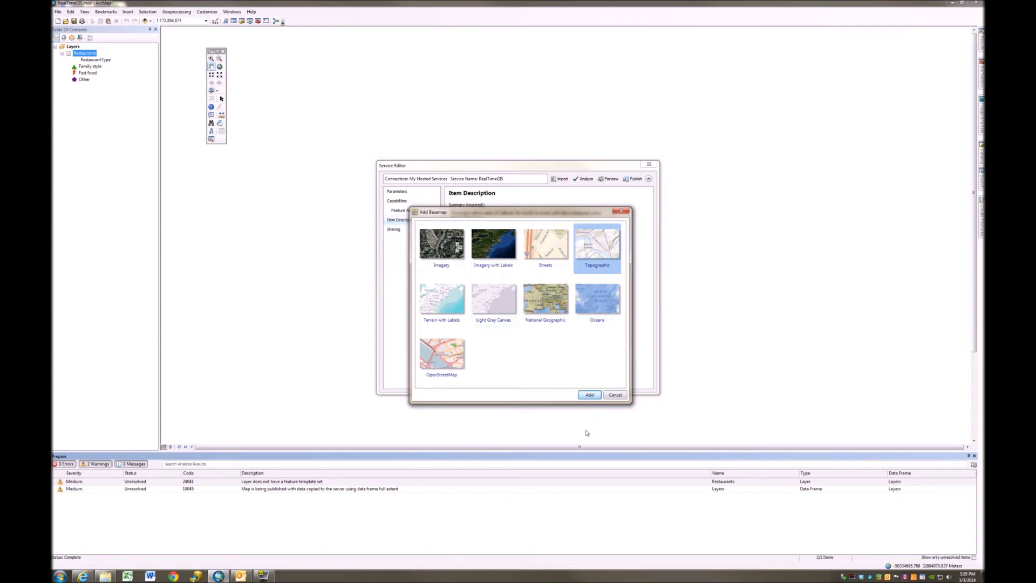
pyautogui.click(587, 395)
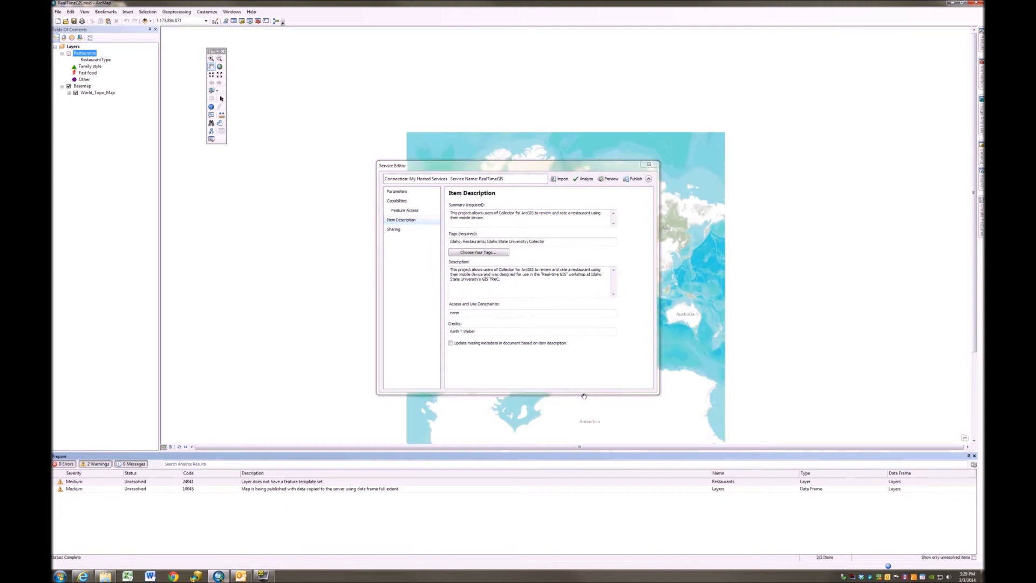
# Move the Service Editor aside, zoom in on Pocatello, and open the Layers data frame options
pyautogui.moveTo(556, 169); pyautogui.dragTo(262, 179)
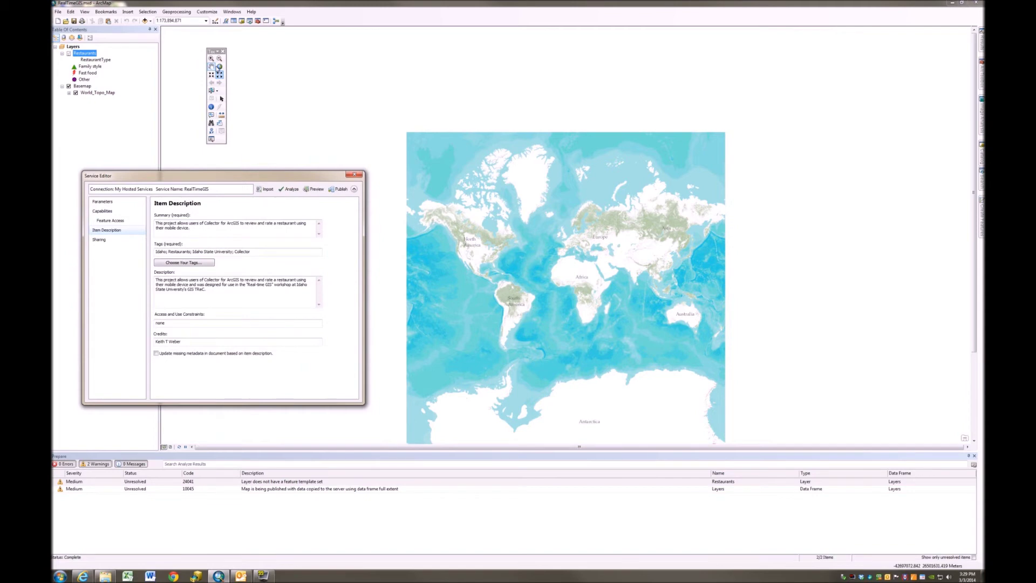
pyautogui.click(212, 67)
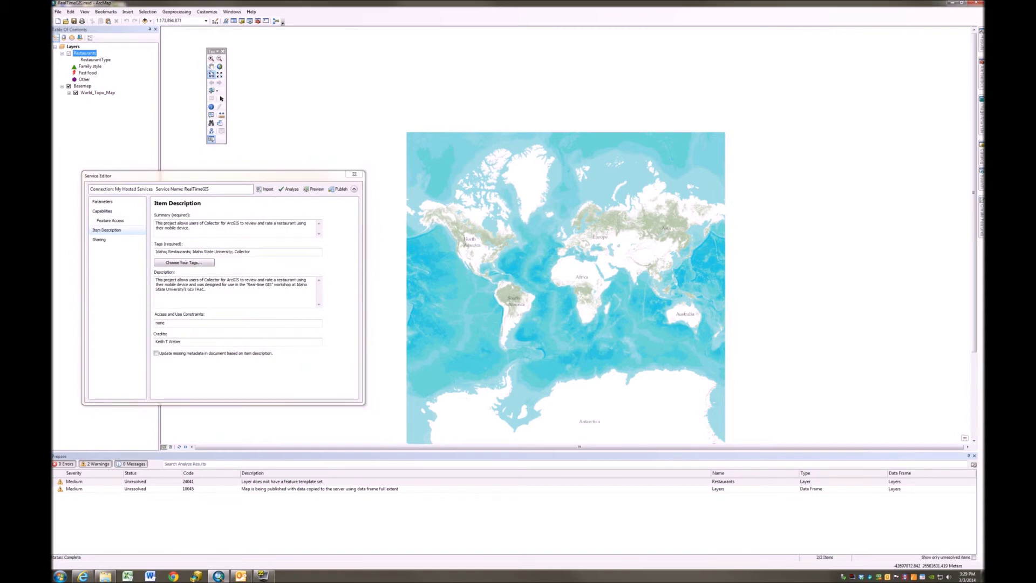
pyautogui.click(212, 59)
pyautogui.moveTo(463, 238); pyautogui.dragTo(475, 259)
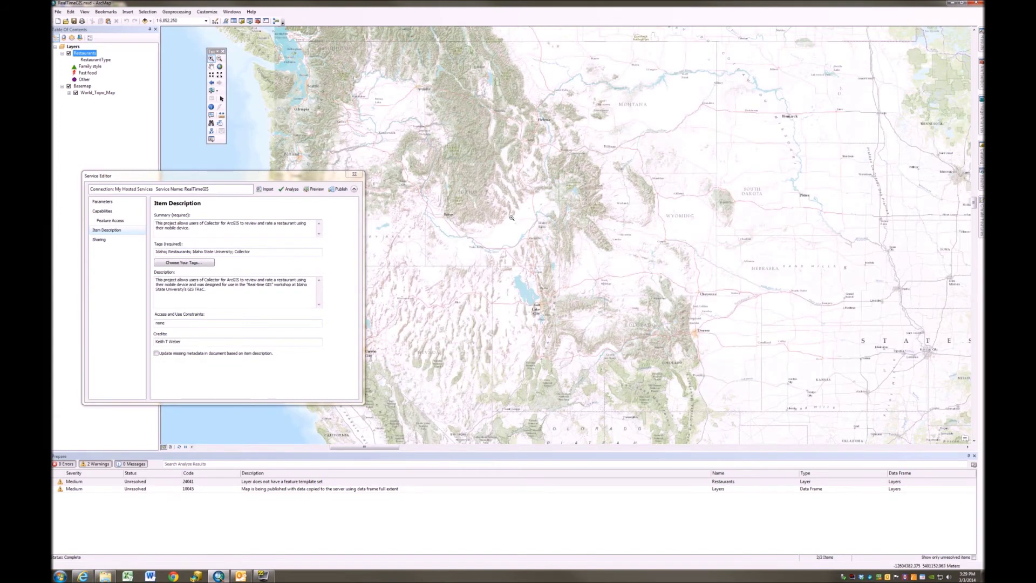
pyautogui.moveTo(520, 229); pyautogui.dragTo(541, 249)
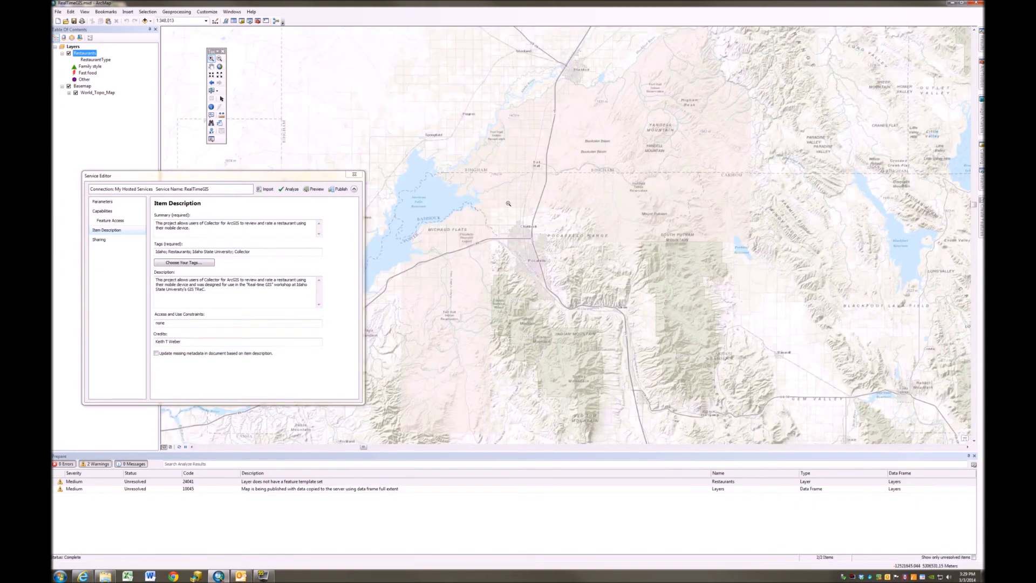
pyautogui.moveTo(473, 188); pyautogui.dragTo(587, 320)
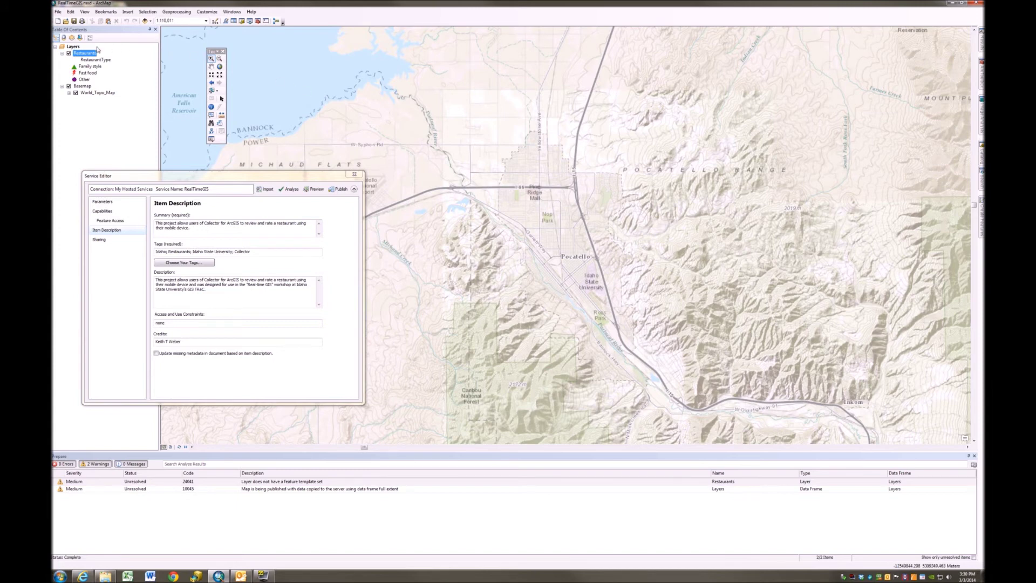
pyautogui.click(74, 47)
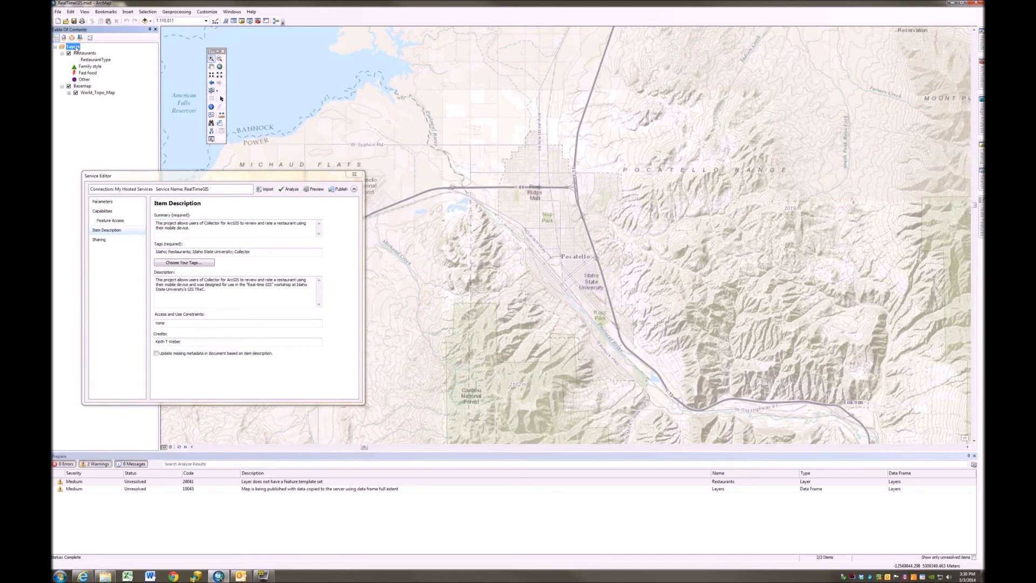
pyautogui.rightClick(76, 48)
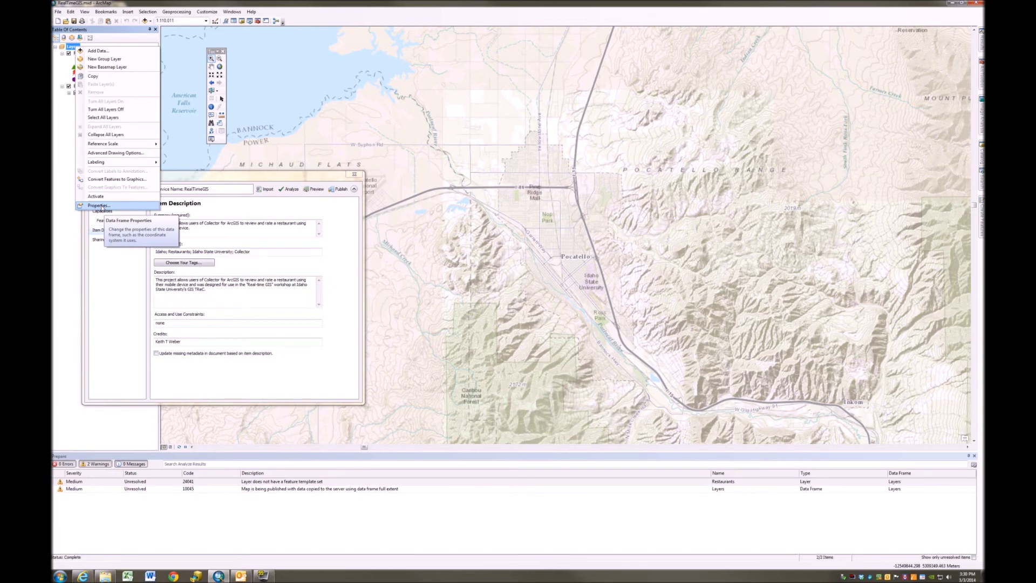
# Set the Layers data frame's full extent to the current visible Pocatello extent
pyautogui.click(99, 205)
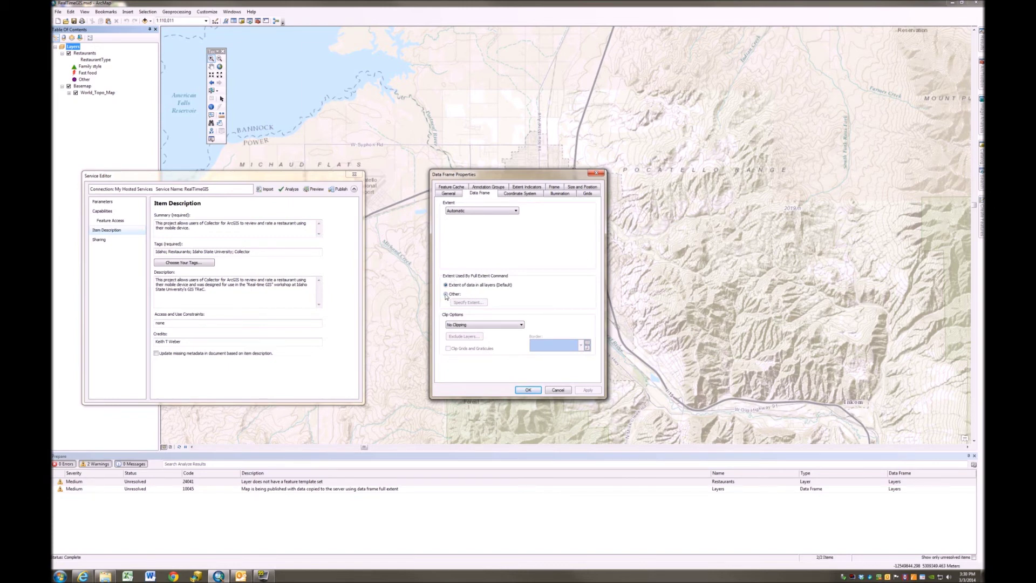
pyautogui.click(447, 295)
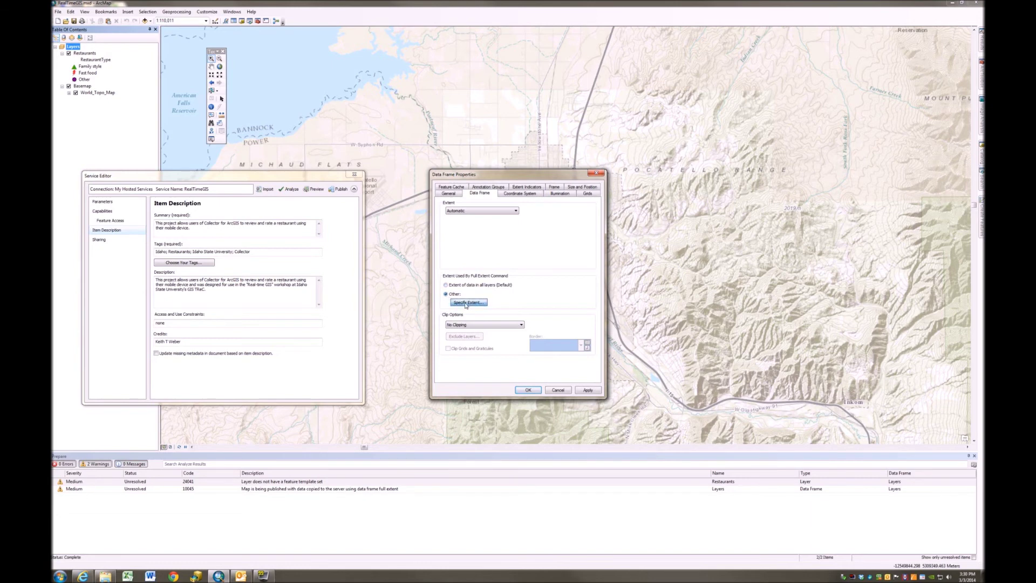
pyautogui.click(468, 302)
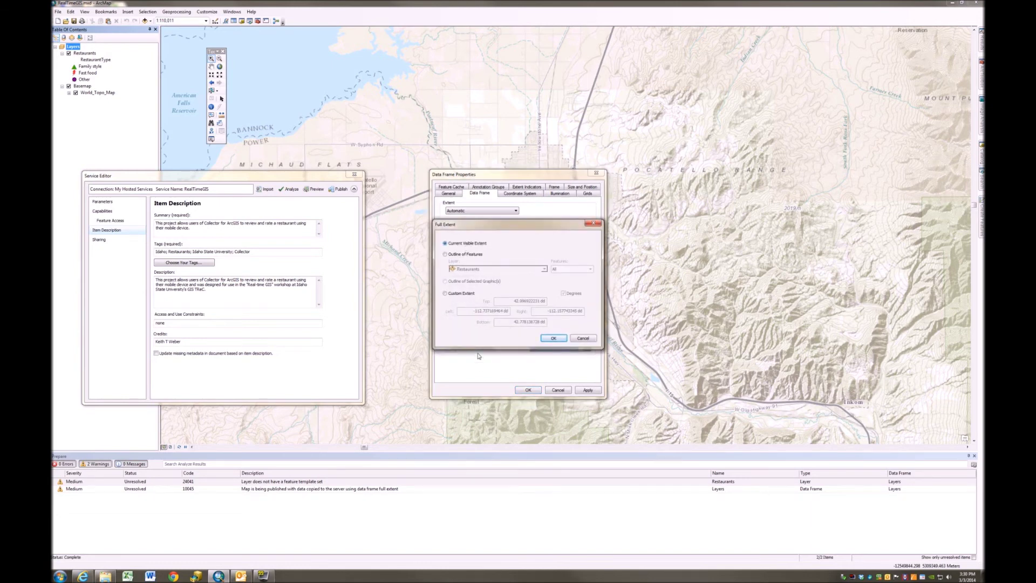
pyautogui.click(553, 339)
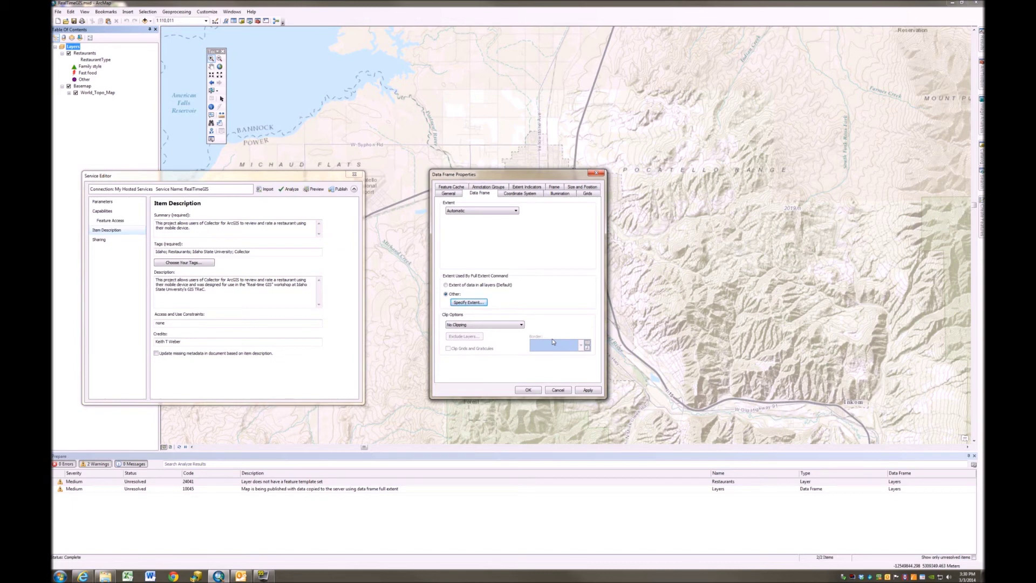
pyautogui.click(520, 194)
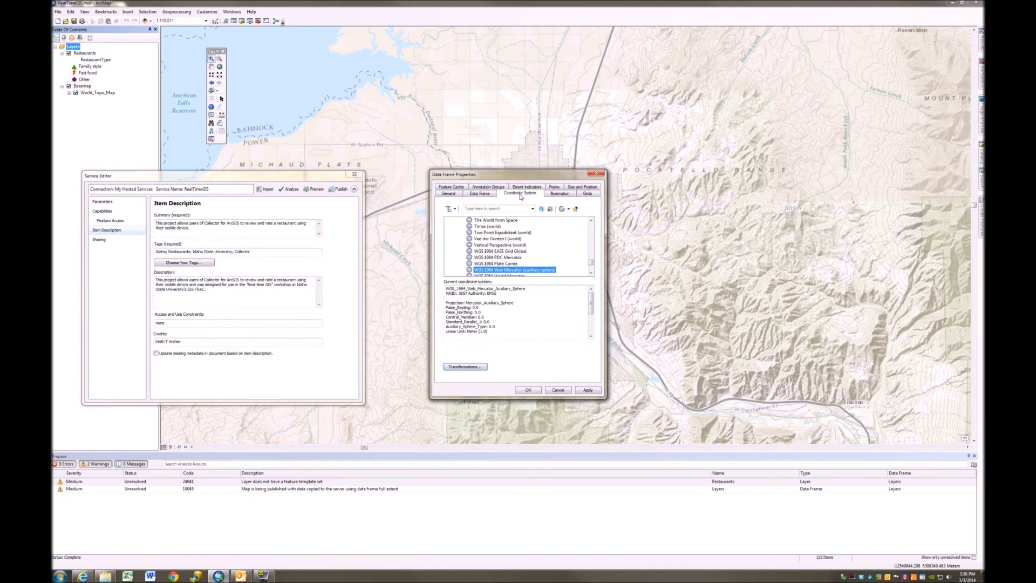
pyautogui.click(482, 194)
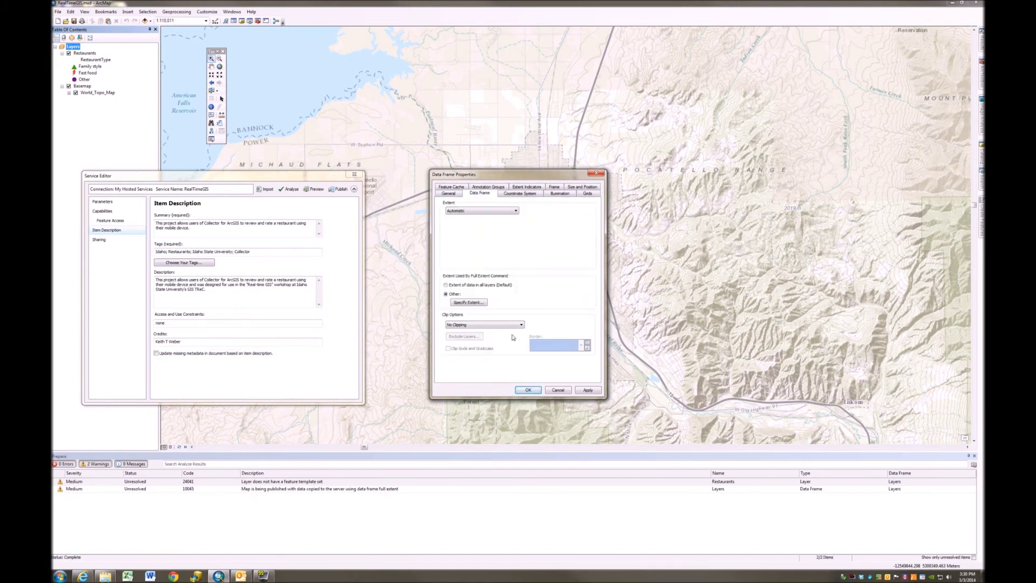
pyautogui.click(591, 392)
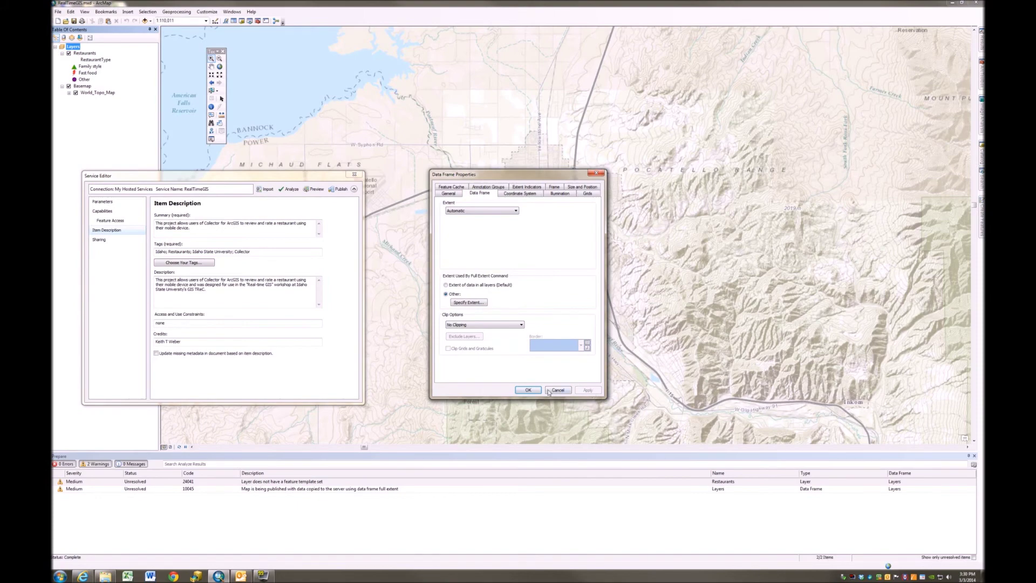
pyautogui.click(529, 390)
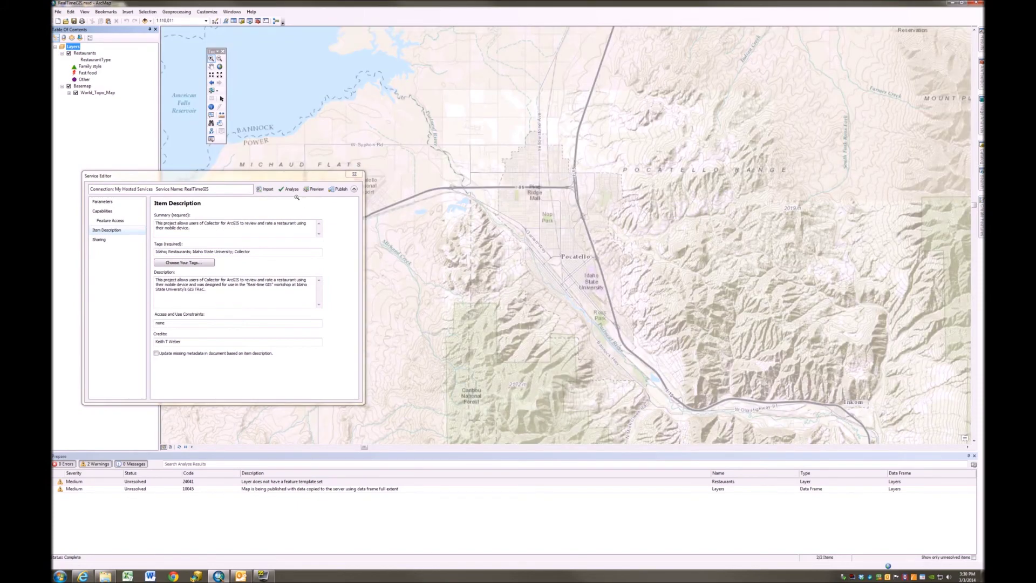
# Remove the Basemap layer and re-analyze, leaving only the Restaurants missing-template warning
pyautogui.moveTo(244, 179); pyautogui.dragTo(582, 170)
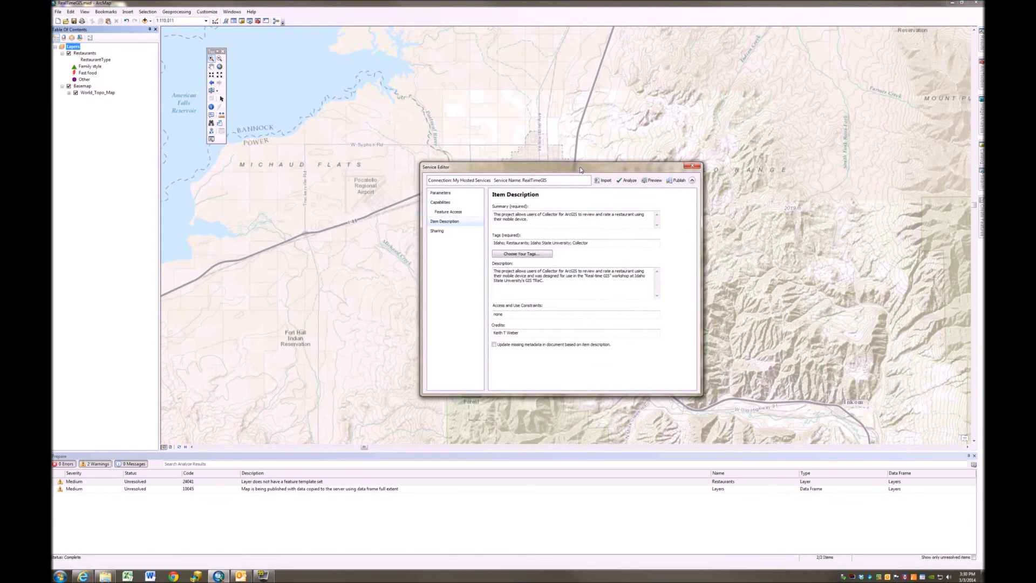
pyautogui.click(629, 180)
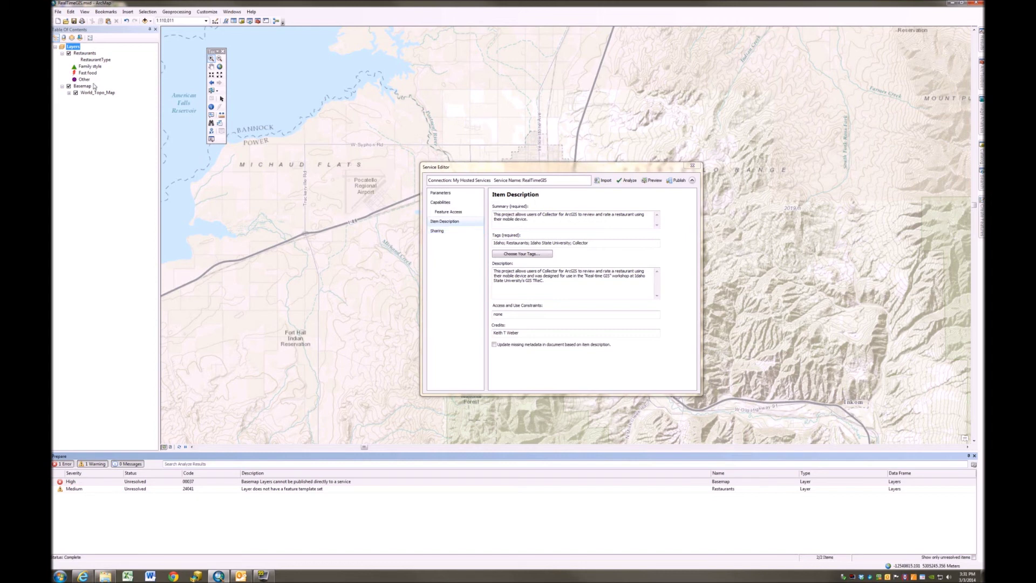
pyautogui.click(85, 110)
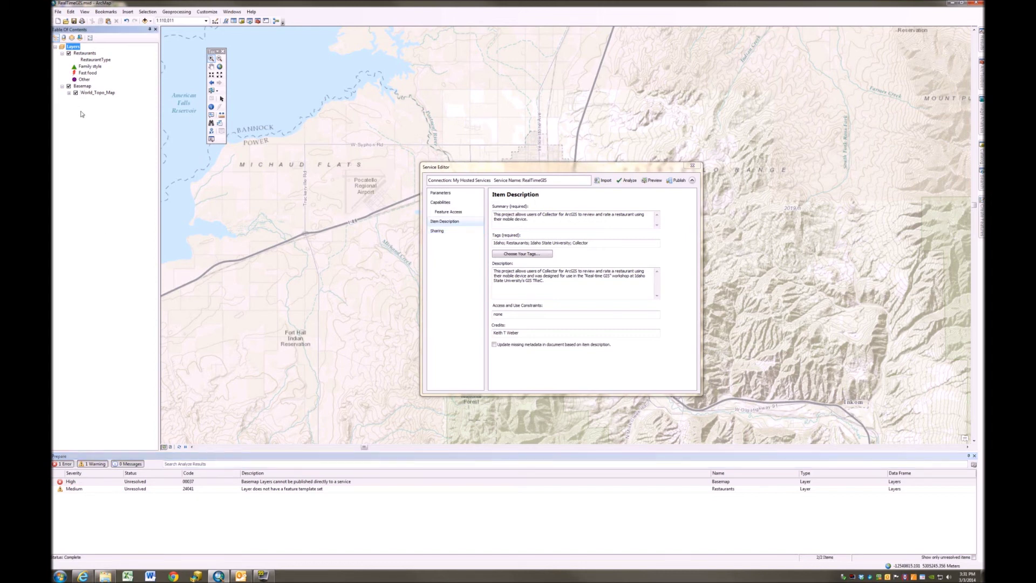
pyautogui.click(84, 88)
pyautogui.rightClick(85, 87)
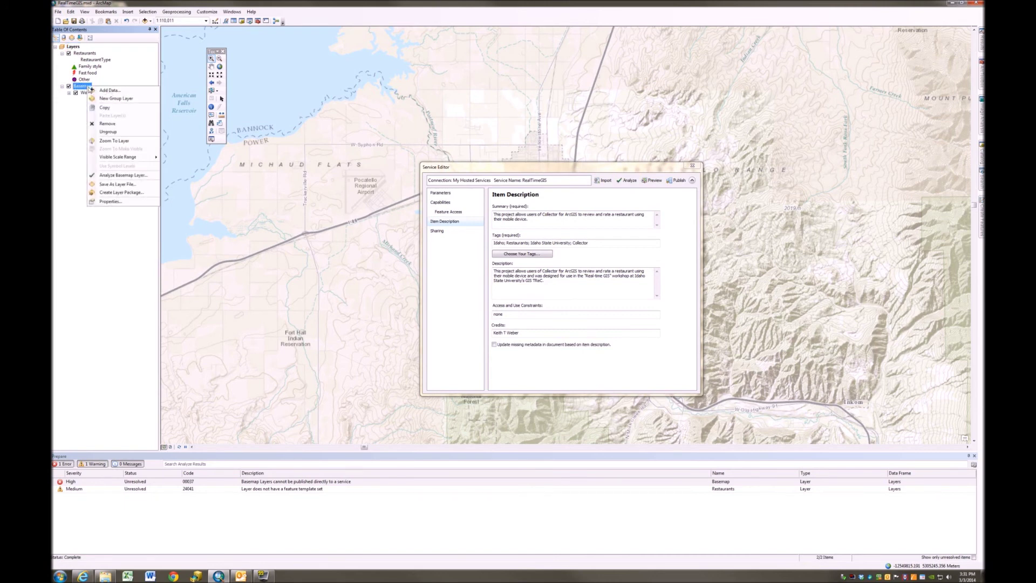
pyautogui.click(124, 133)
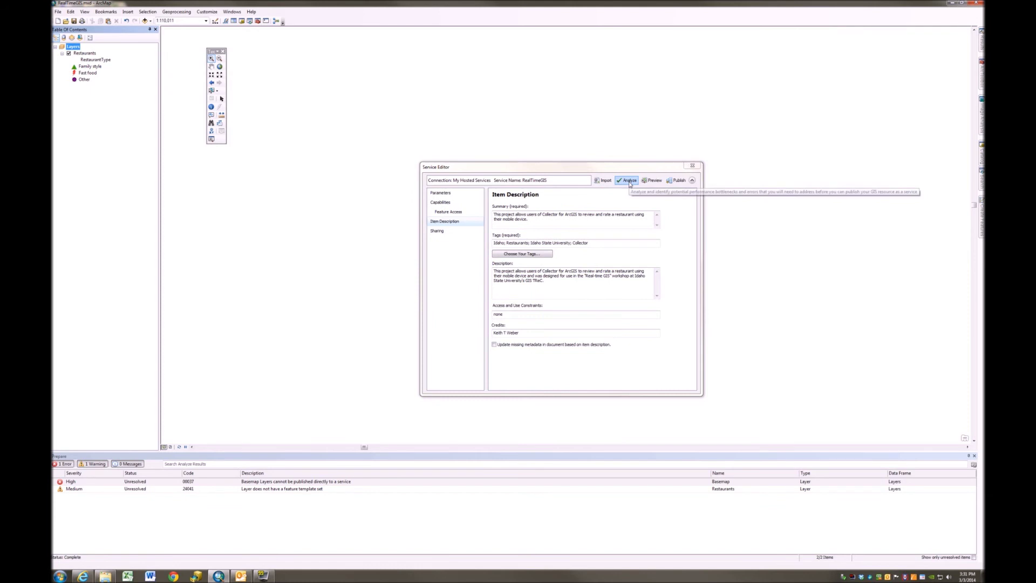
pyautogui.click(629, 182)
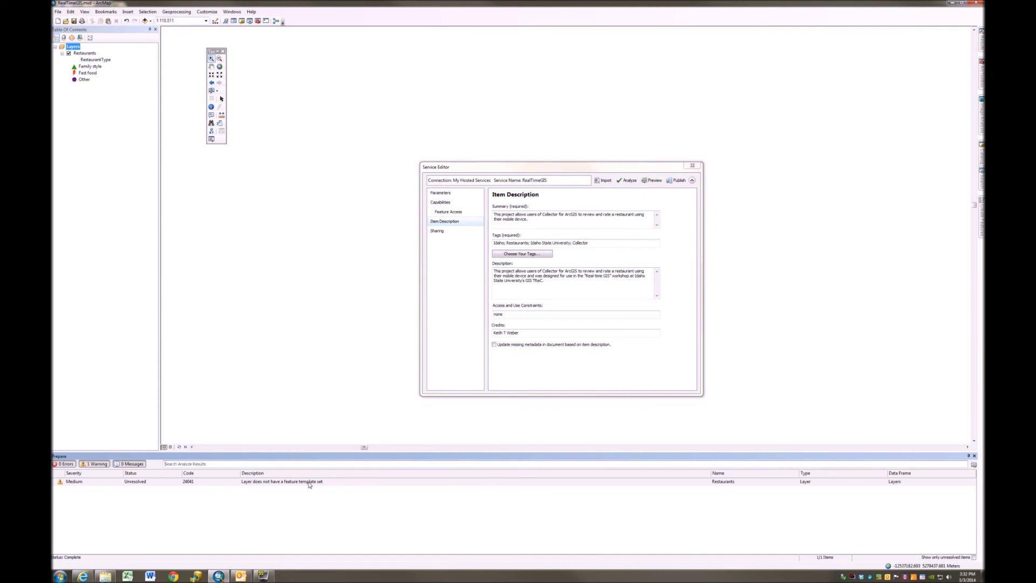
pyautogui.click(85, 54)
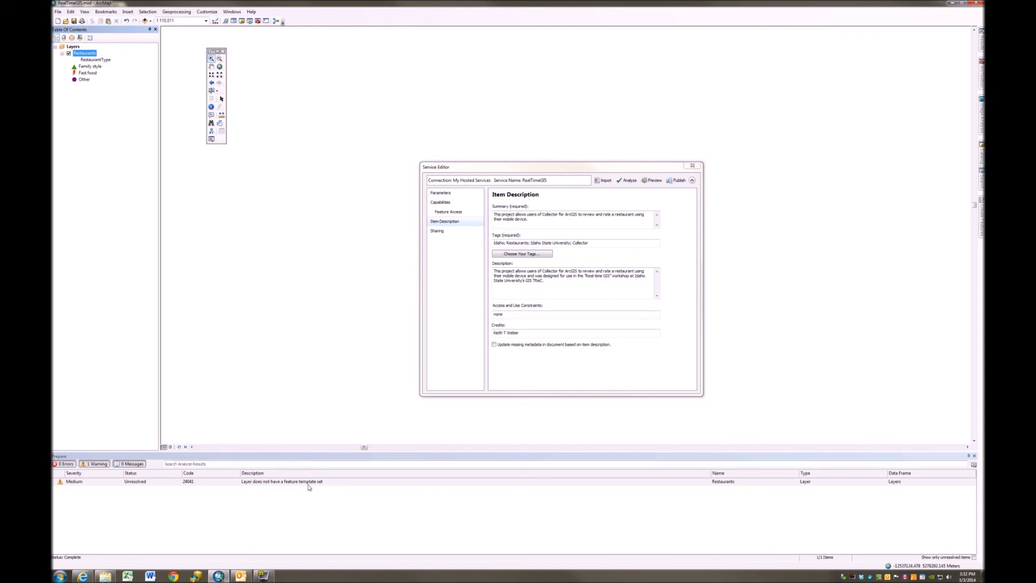
pyautogui.click(215, 22)
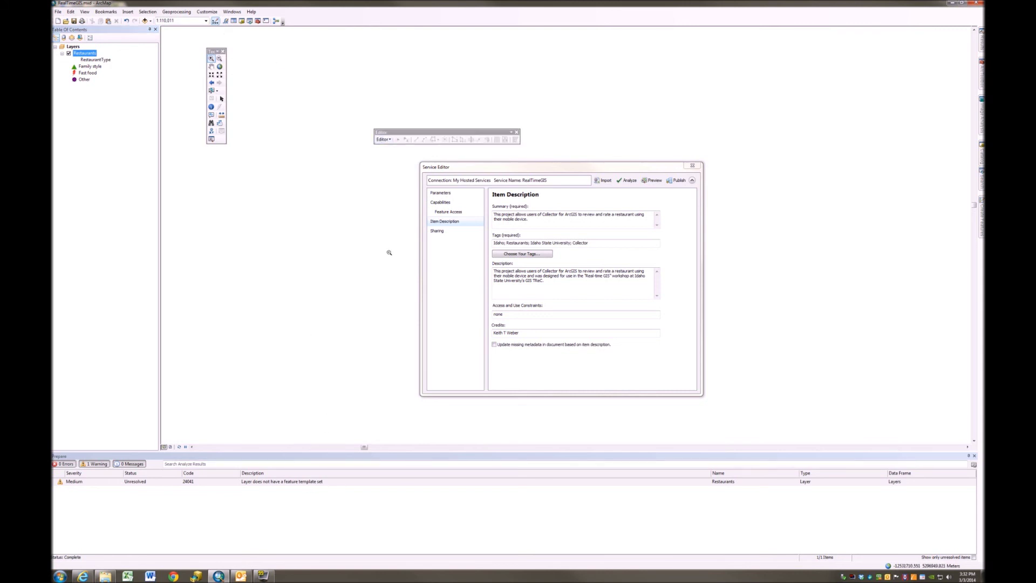
# Start an edit session on the Restaurants data
pyautogui.click(384, 140)
pyautogui.click(392, 145)
pyautogui.moveTo(982, 218)
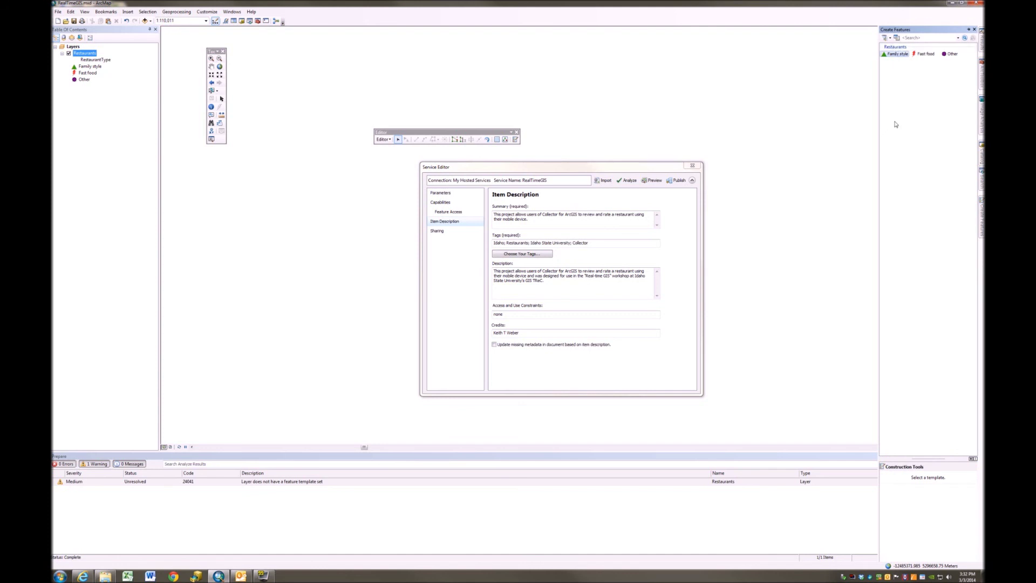
# Pick the Family style, Fast food and Other templates and place an Other point
pyautogui.click(895, 55)
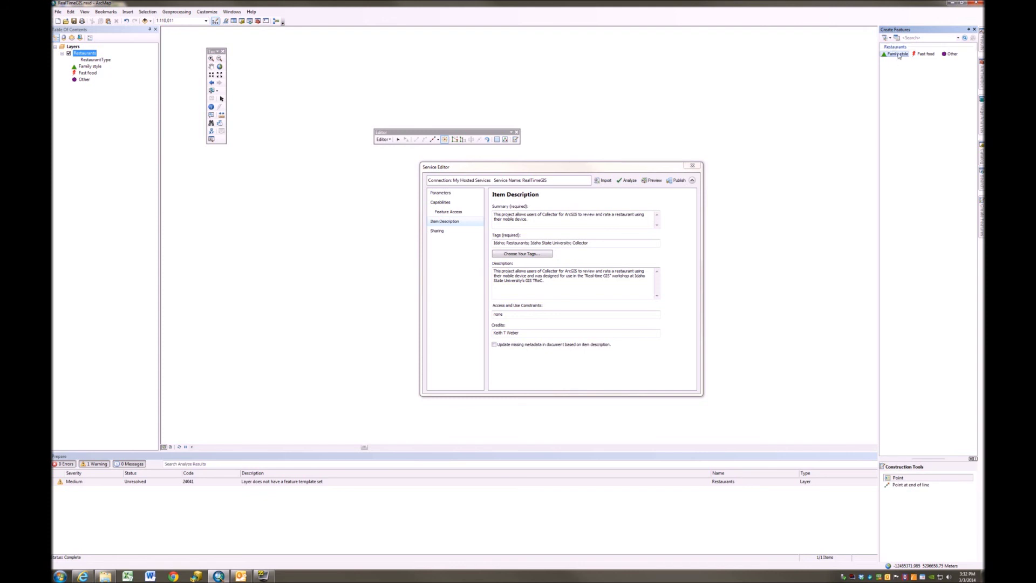
pyautogui.click(926, 54)
pyautogui.click(950, 55)
pyautogui.click(416, 311)
pyautogui.click(391, 140)
# Stop editing, re-analyze to 0 errors and 0 warnings, and publish the hosted service
pyautogui.click(394, 159)
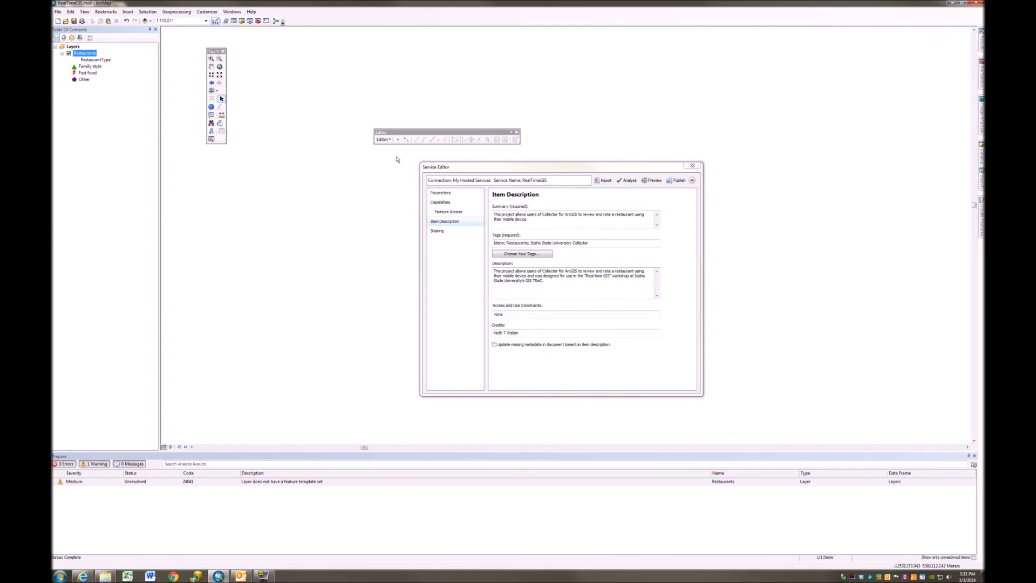
pyautogui.click(626, 181)
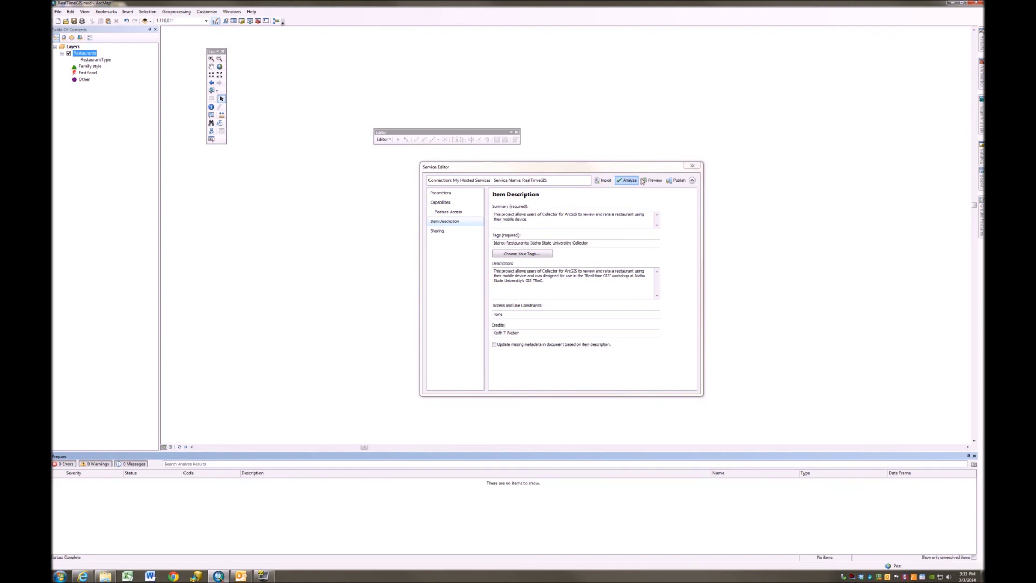
pyautogui.click(678, 180)
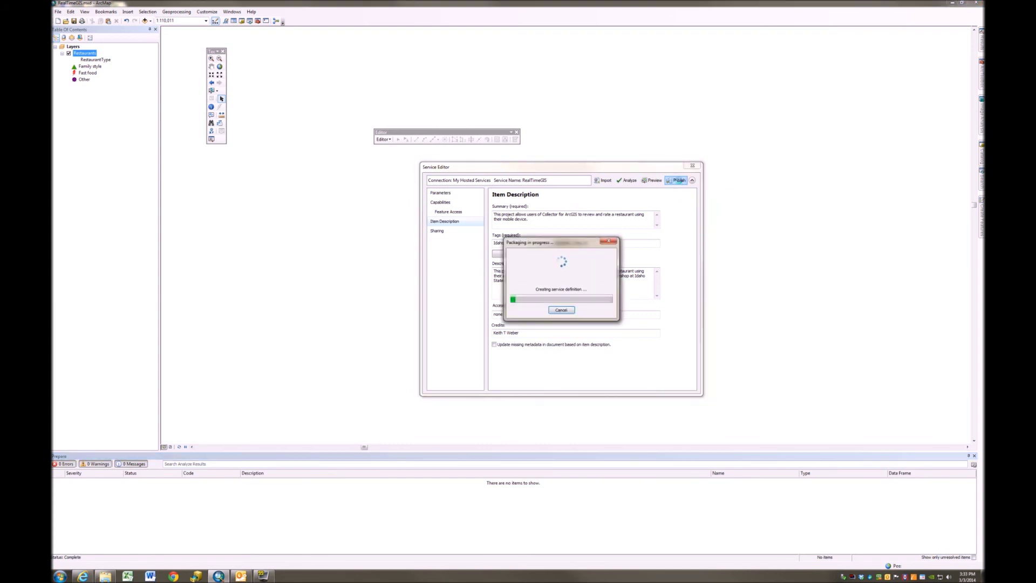